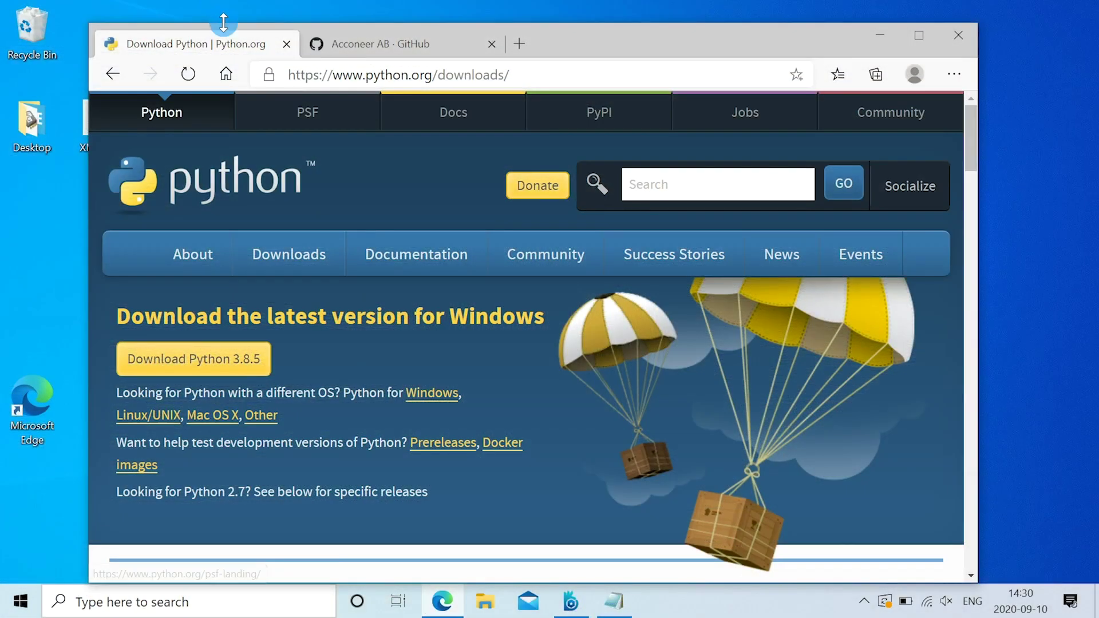
Download the Python 3.8.5 installer from the python.org downloads page
left_click(348, 43)
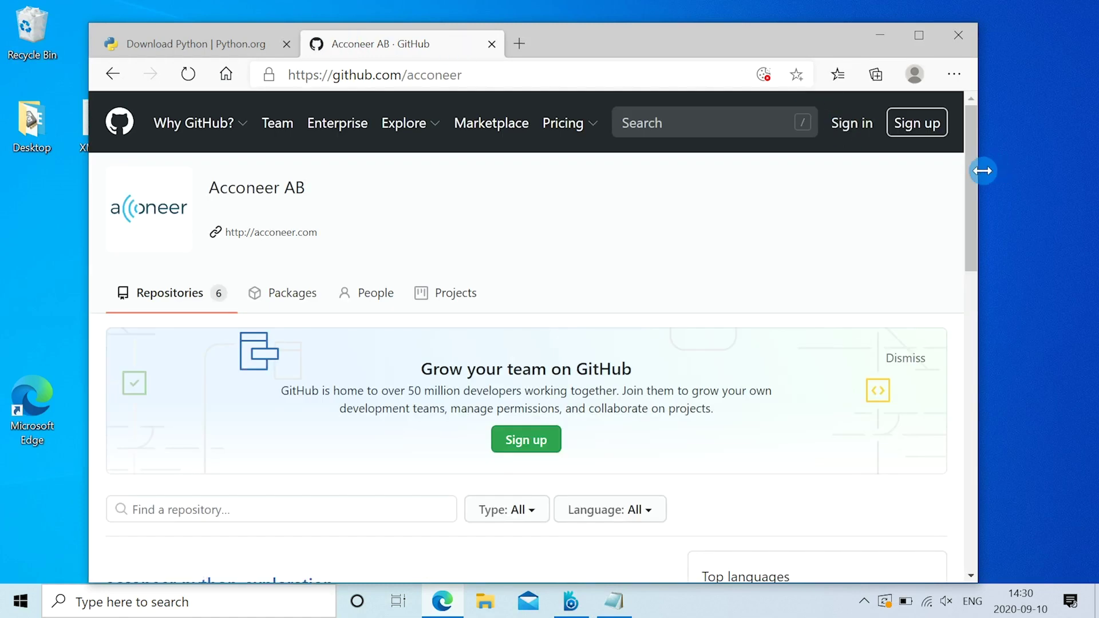
left_click_drag(971, 171, 972, 262)
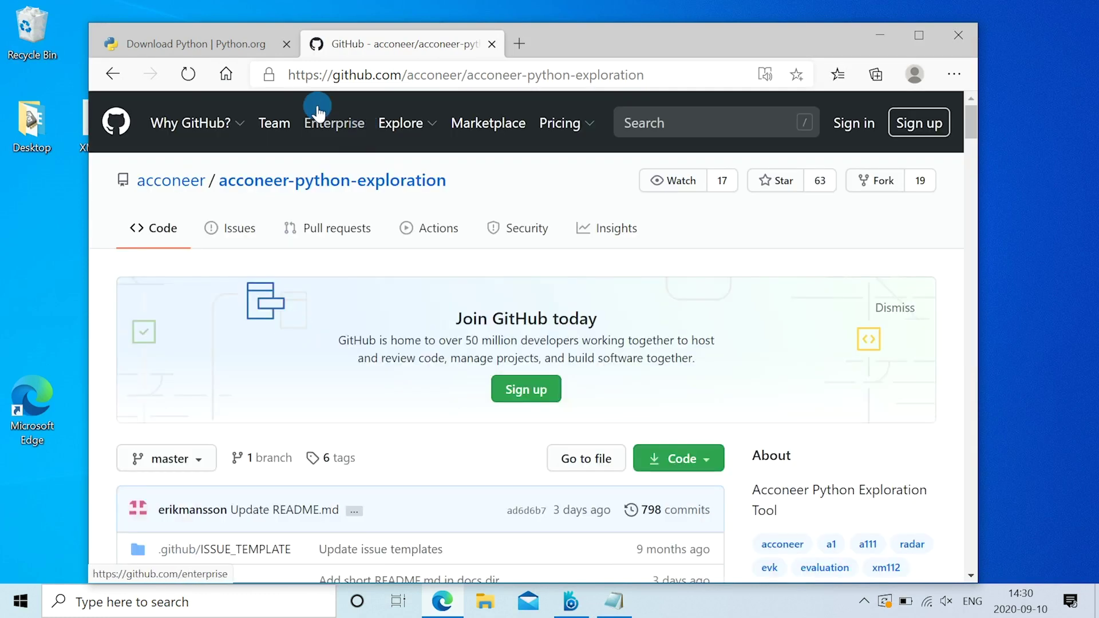
left_click(264, 50)
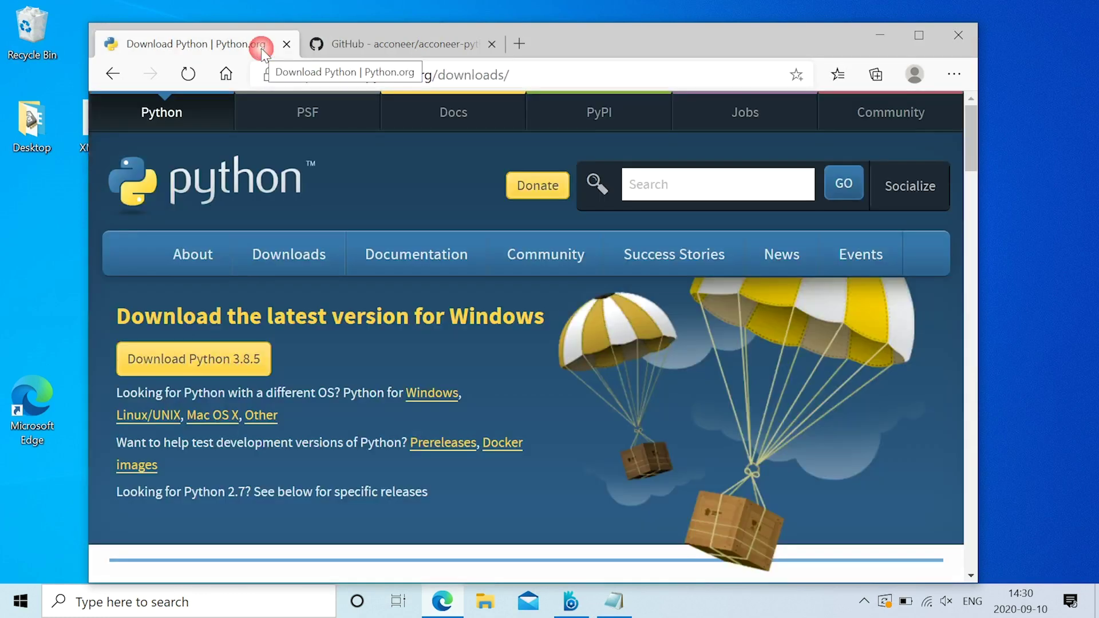
left_click(148, 361)
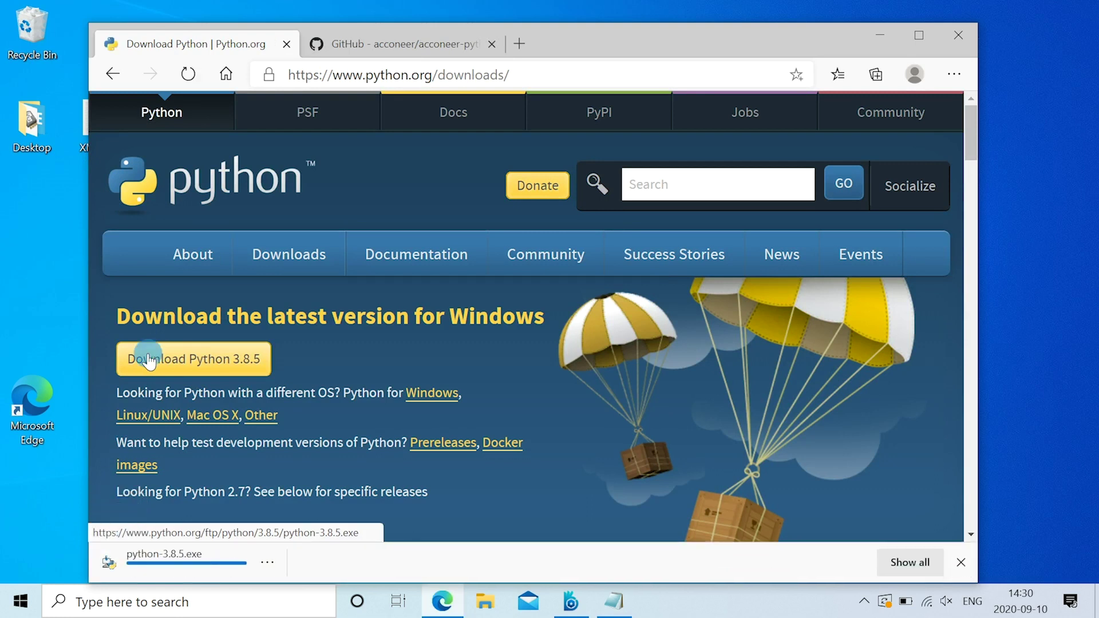
Select the dependency and exptool install commands on the acconeer-python-exploration repo, then view Downloads
left_click(420, 55)
scroll(112, 491, "down", 2)
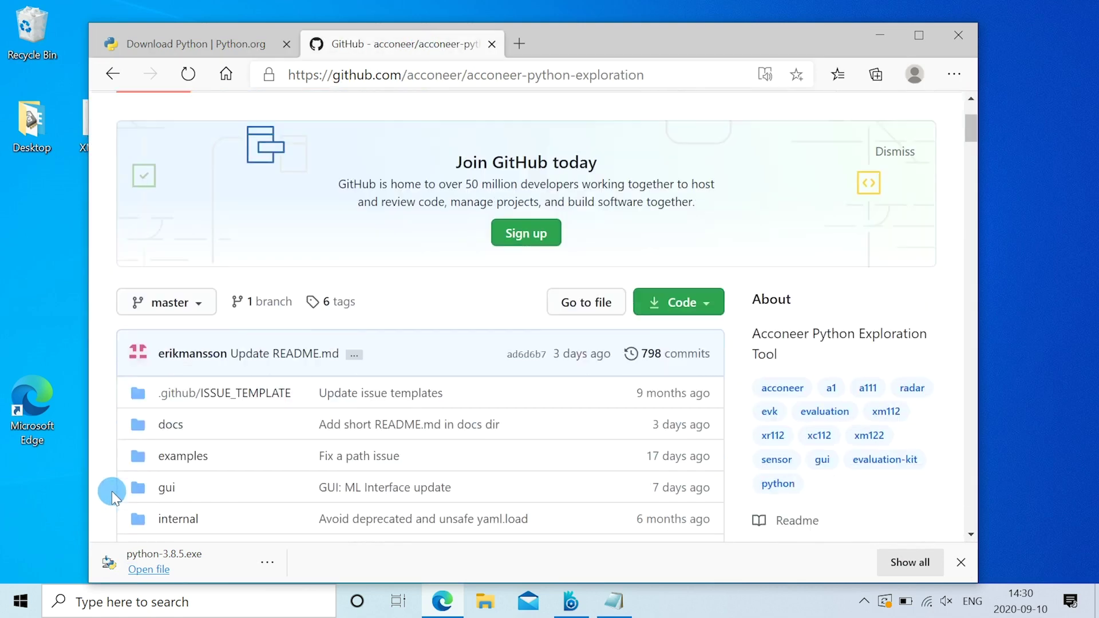
scroll(112, 491, "down", 2)
scroll(112, 492, "down", 4)
scroll(112, 491, "down", 4)
scroll(111, 491, "down", 5)
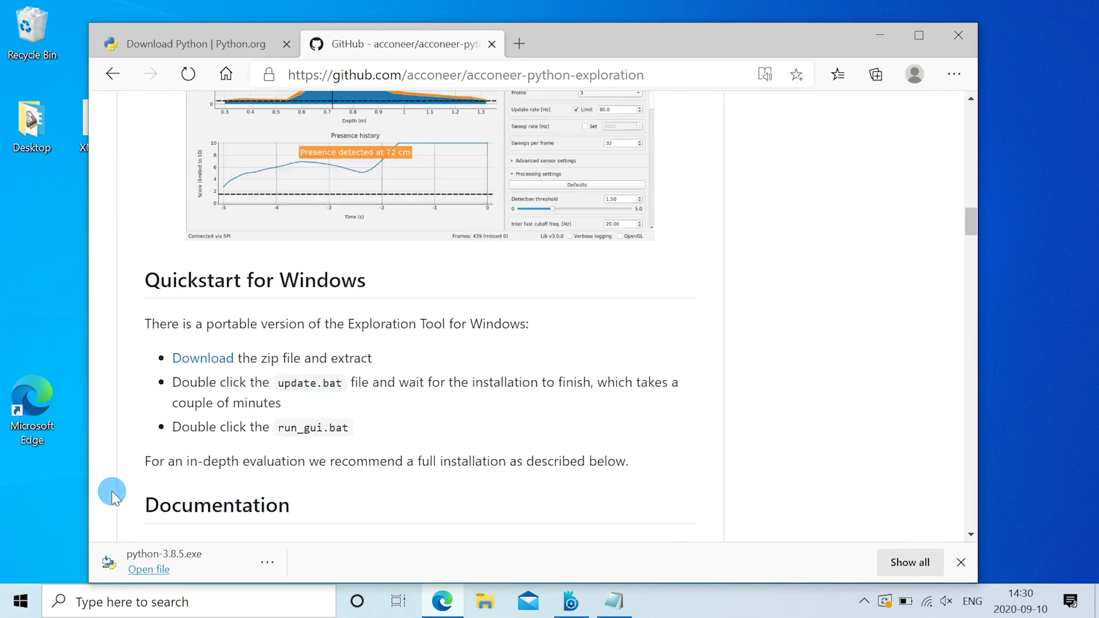
scroll(112, 491, "down", 2)
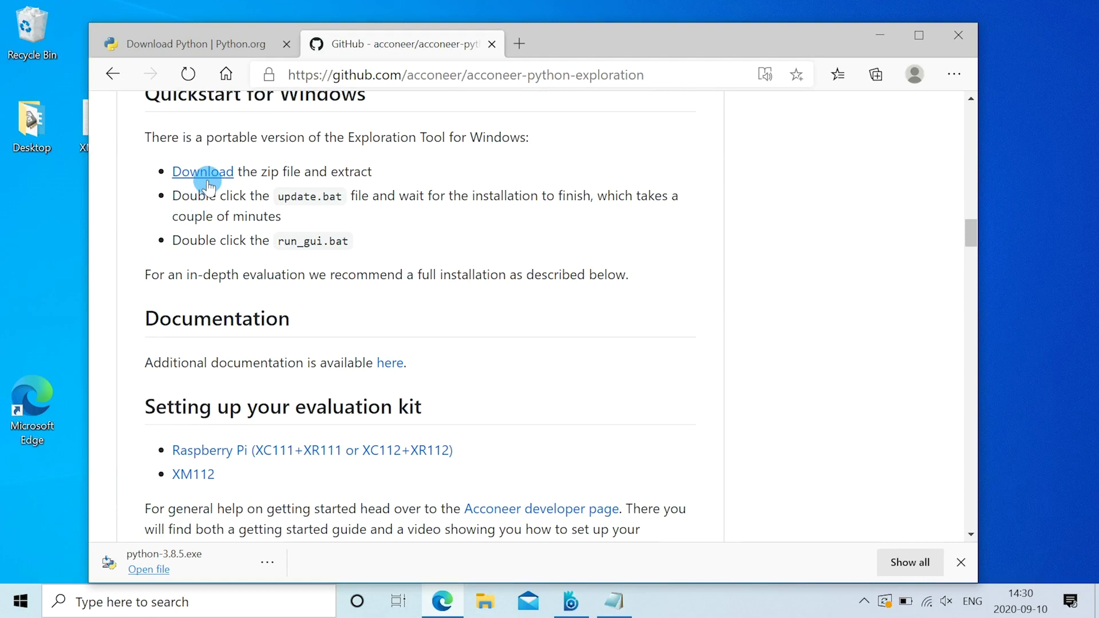
scroll(275, 229, "down", 1)
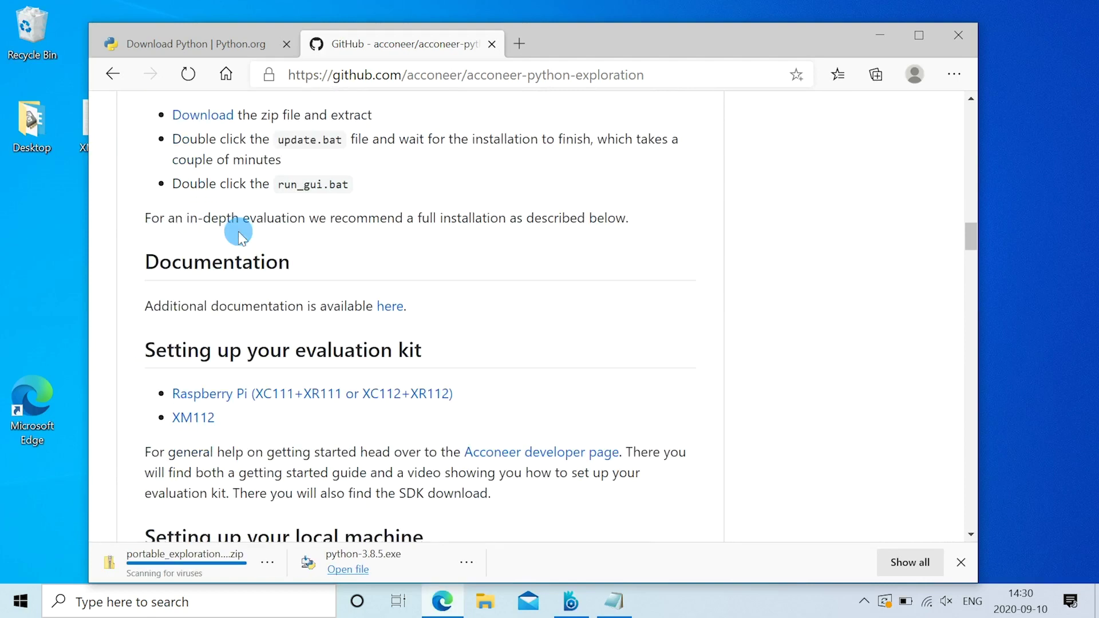
scroll(238, 226, "down", 4)
scroll(158, 189, "down", 4)
mouse_move(157, 187)
left_mouse_down()
mouse_move(508, 246)
mouse_move(519, 227)
left_mouse_up()
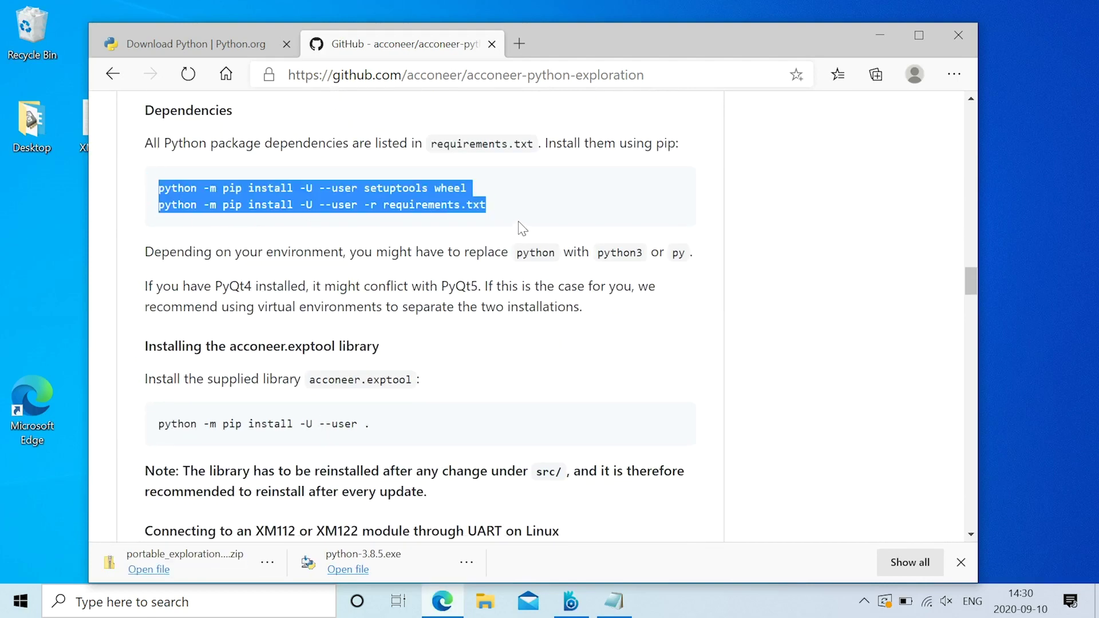
left_click_drag(158, 425, 178, 434)
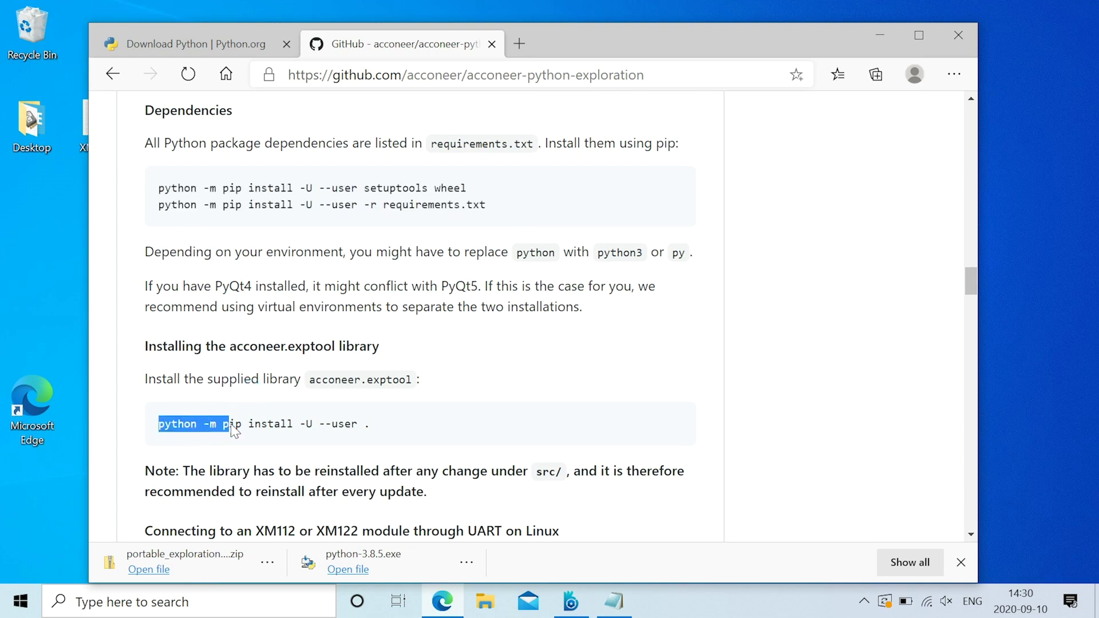
scroll(348, 424, "up", 3)
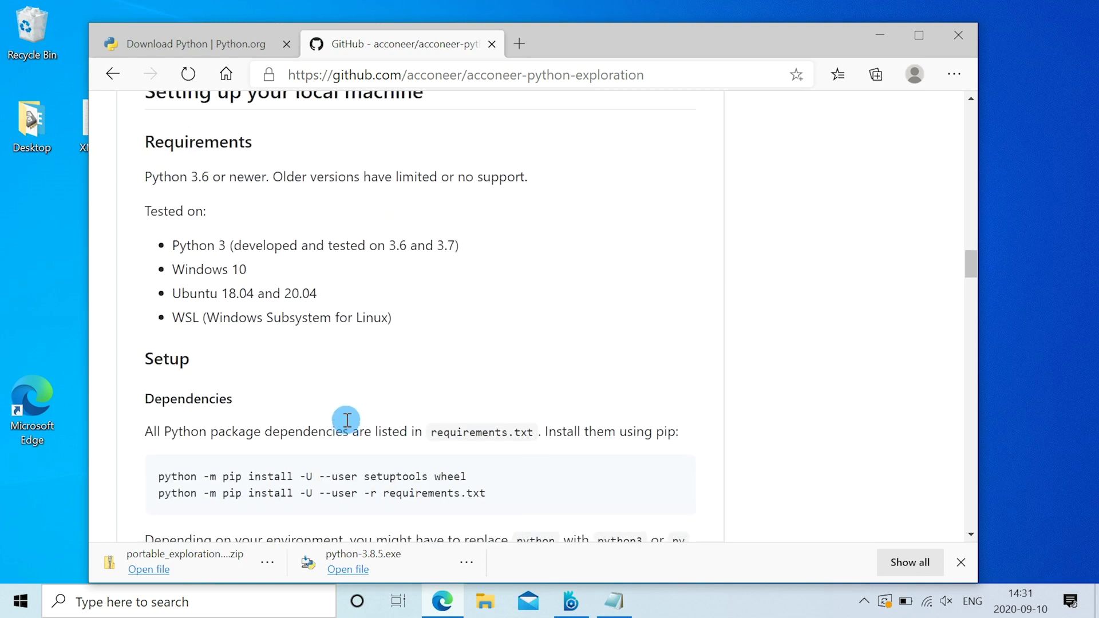
scroll(348, 424, "up", 5)
key("alt+Tab")
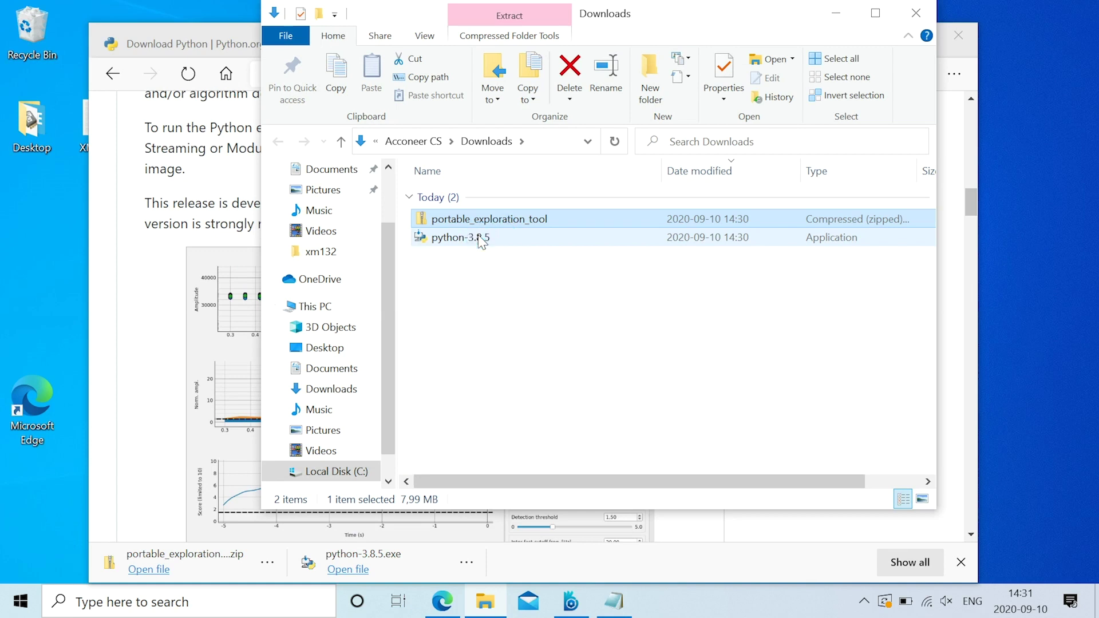
Install Python 3.8.5 with the default settings and close the finished installer
double_click(480, 239)
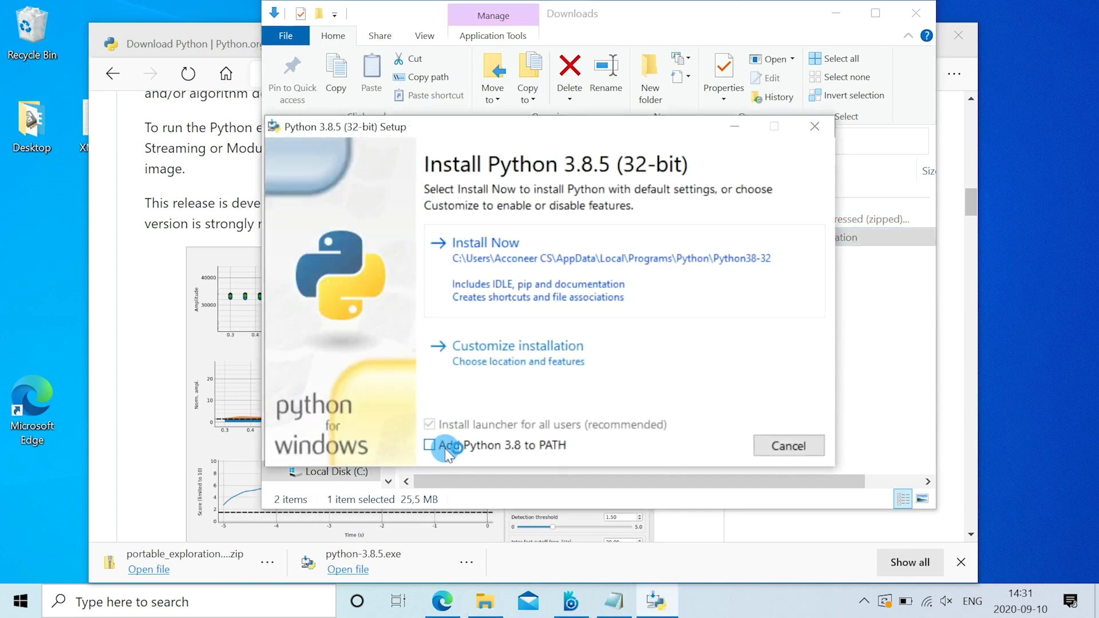
left_click(530, 269)
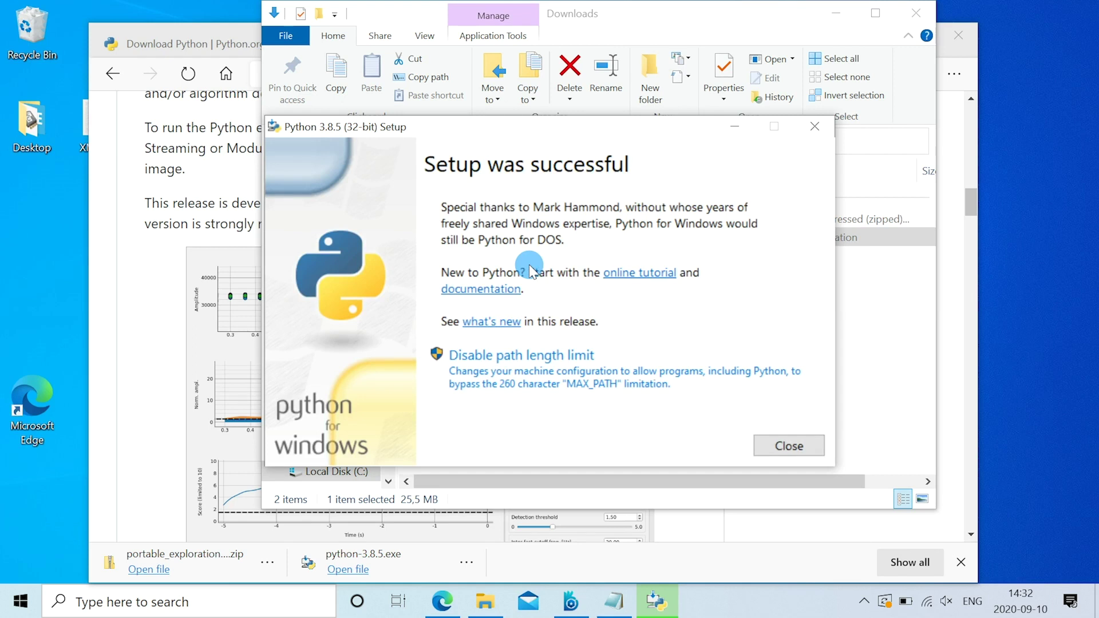
left_click(799, 445)
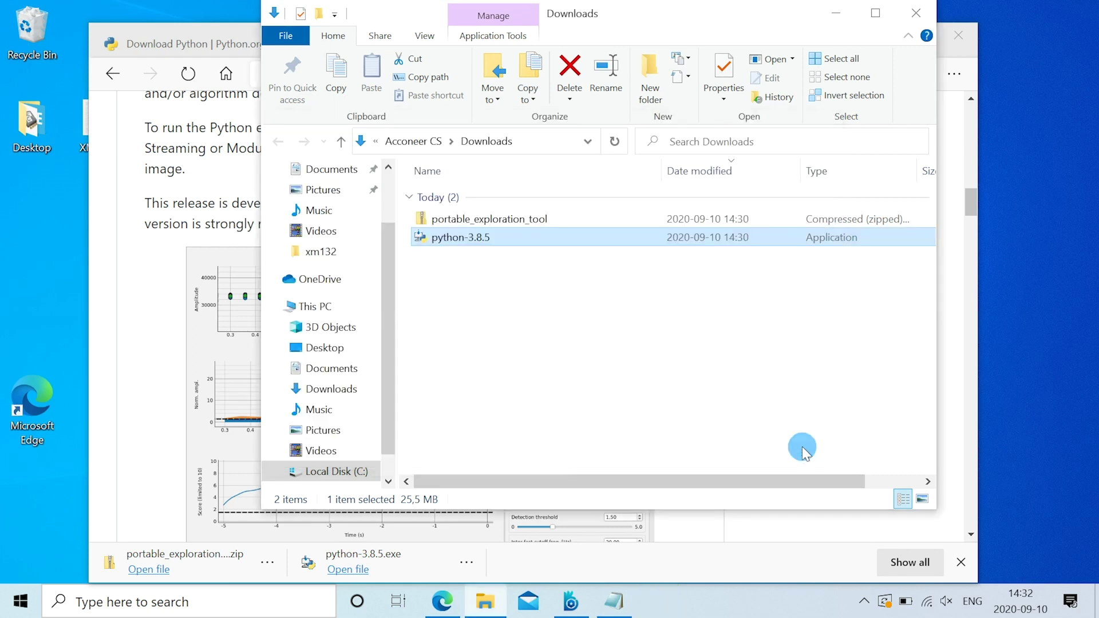
Extract the portable exploration tool zip into its suggested folder
right_click(442, 221)
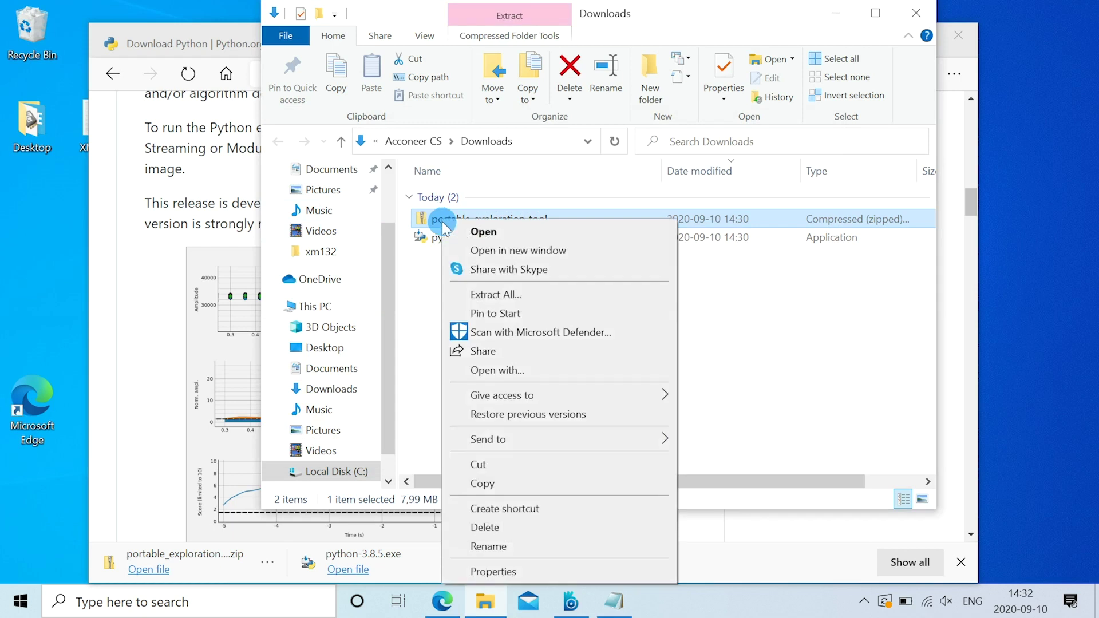
left_click(486, 294)
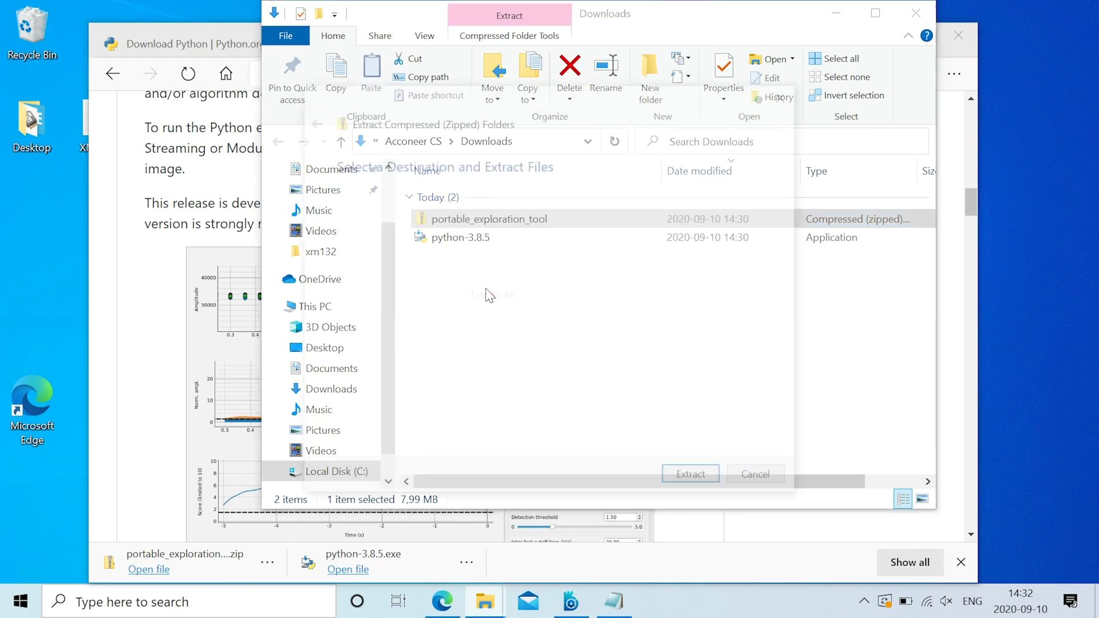
left_click(684, 480)
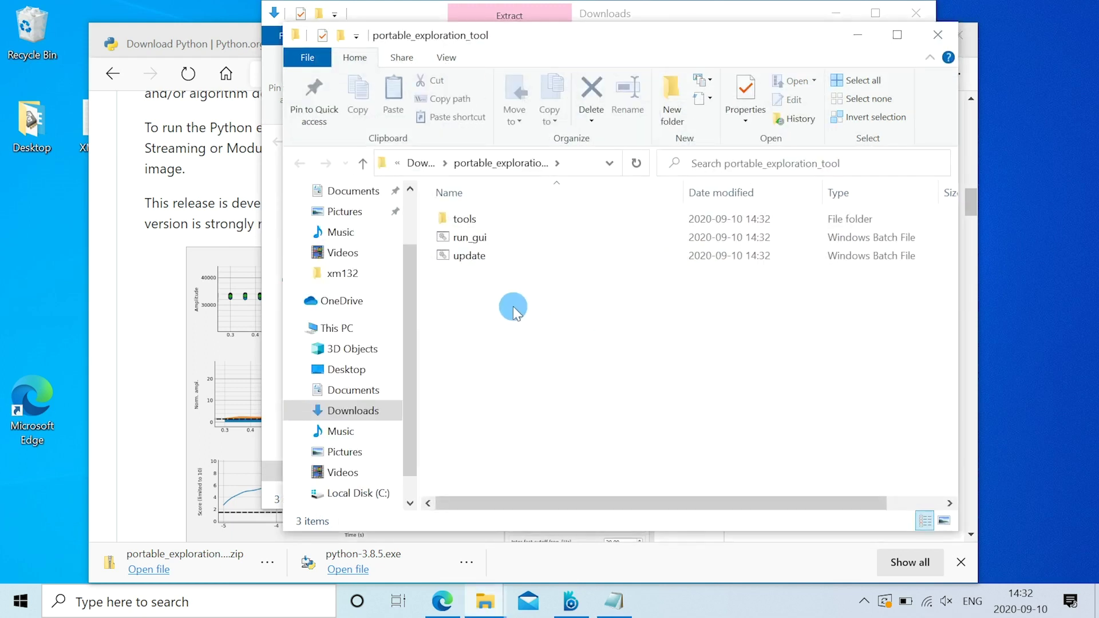
Run update.bat despite the SmartScreen warning and close it when finished
double_click(475, 259)
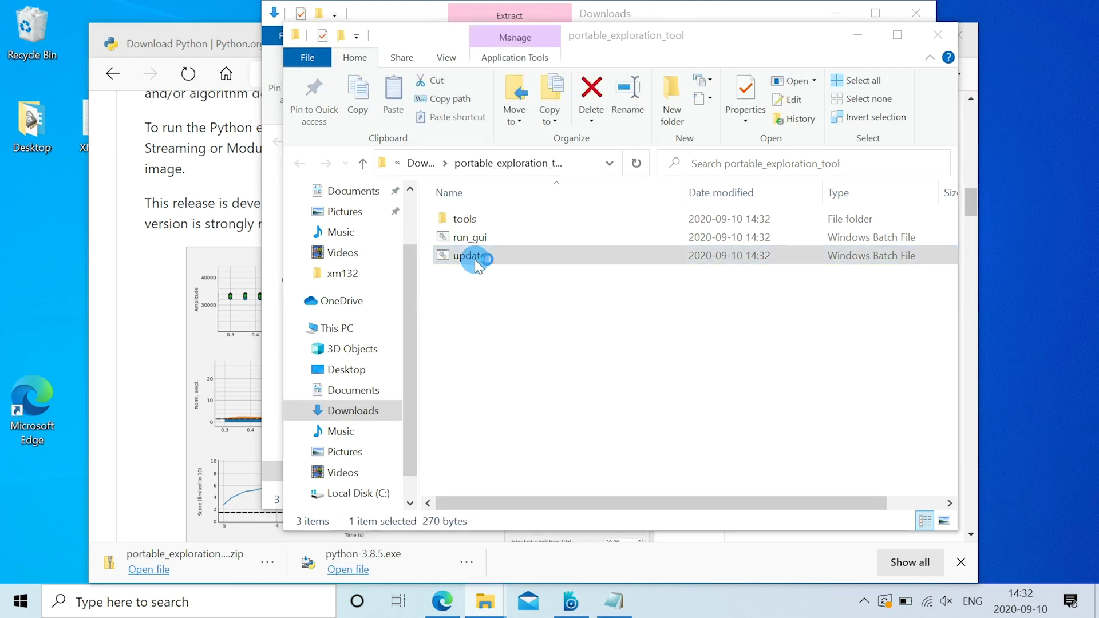
left_click(378, 178)
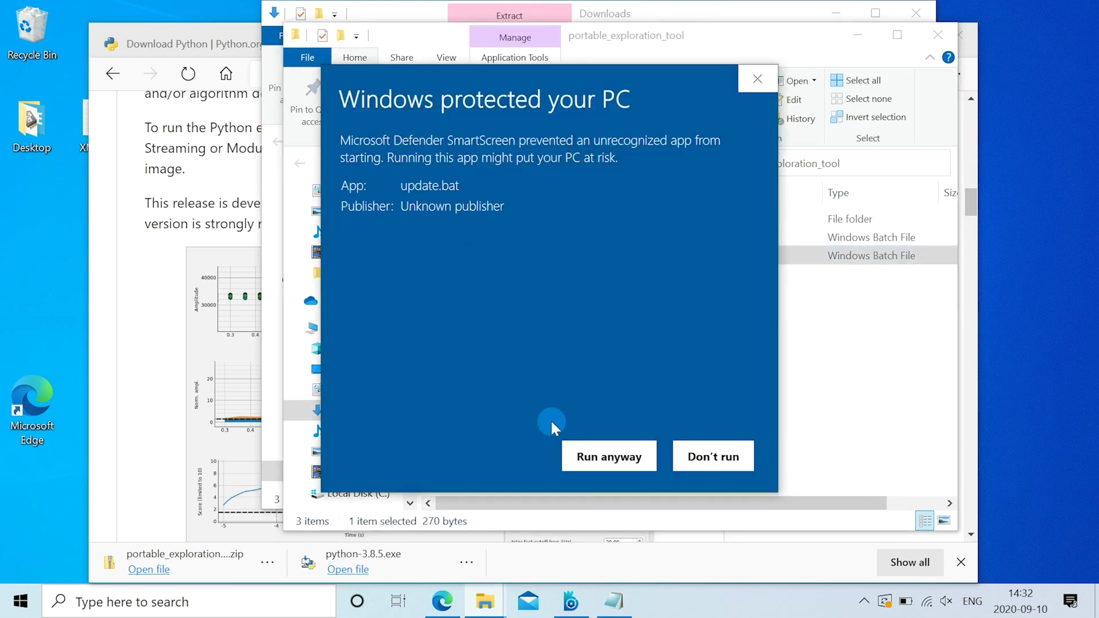
left_click(637, 468)
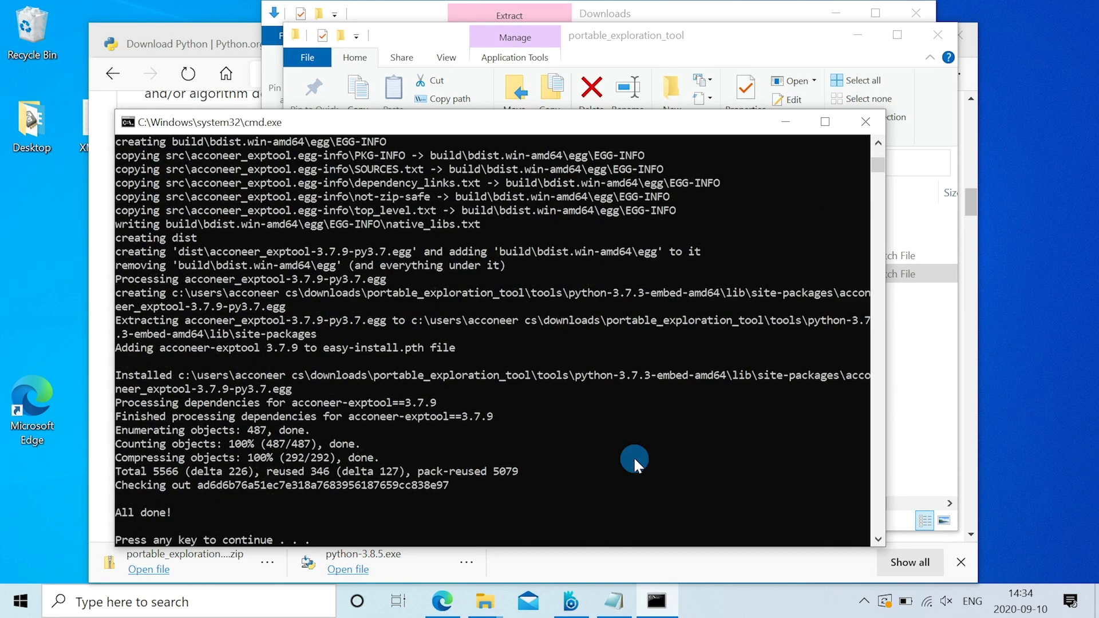
key("Return")
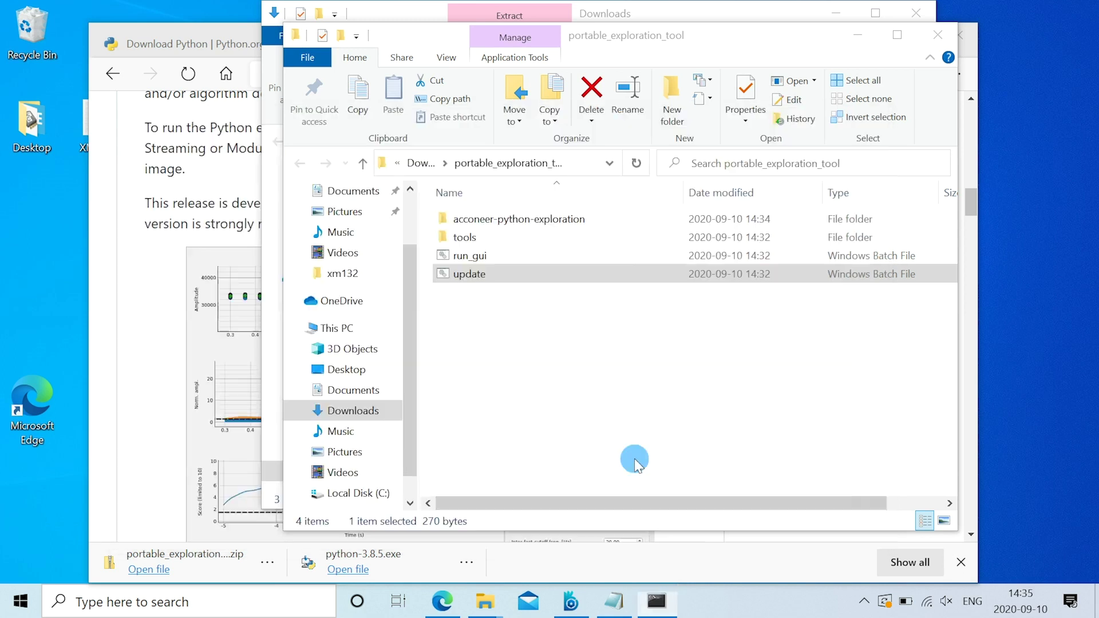
double_click(462, 256)
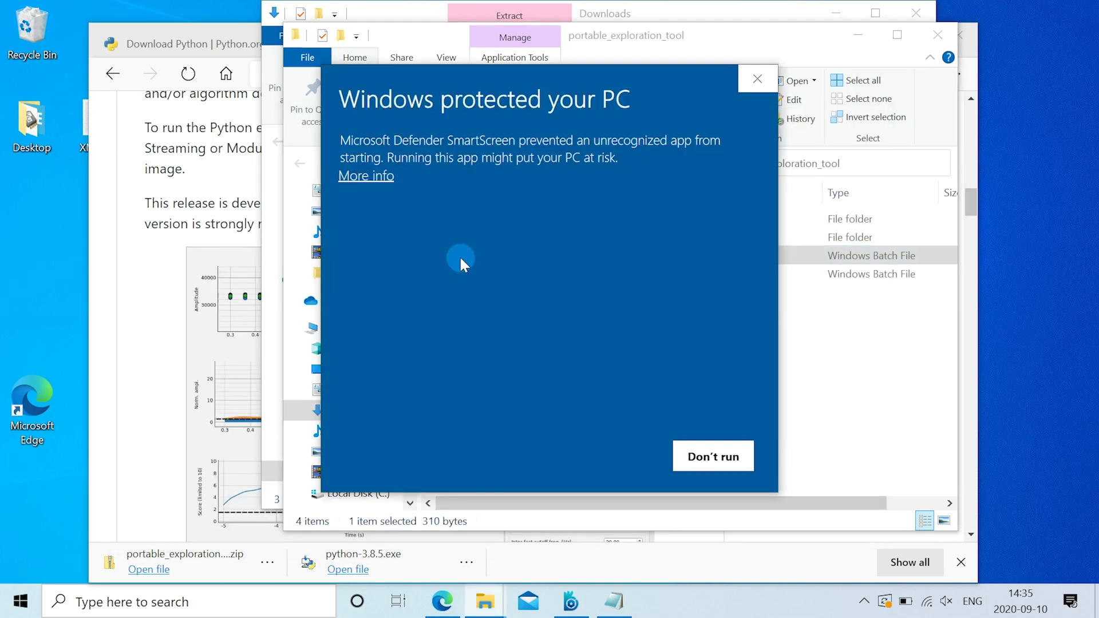
left_click(382, 176)
left_click(601, 455)
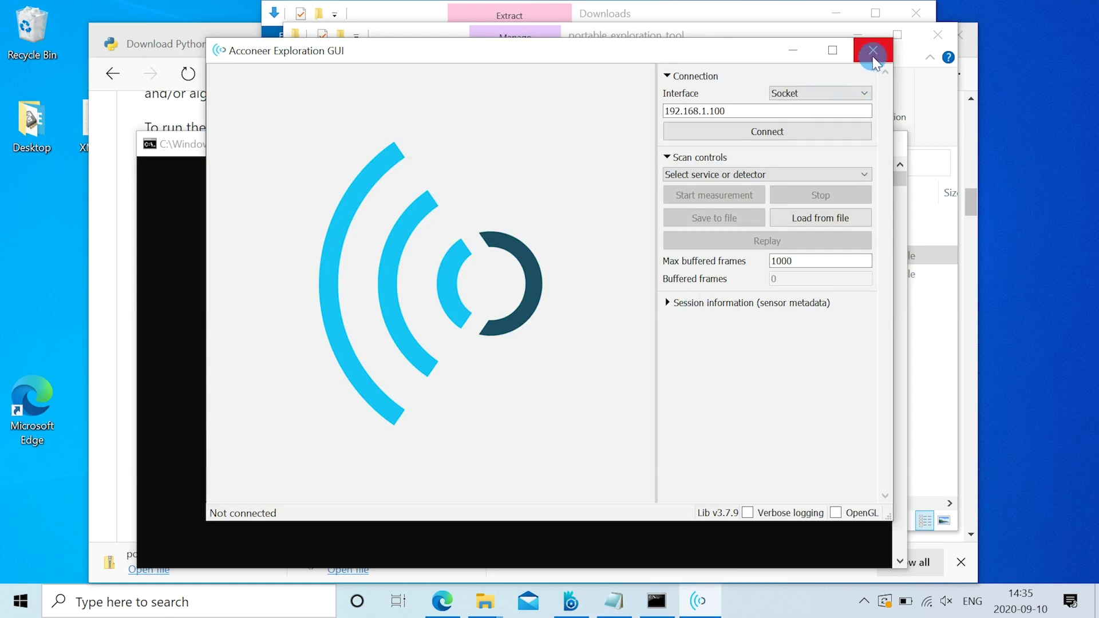
left_click(874, 54)
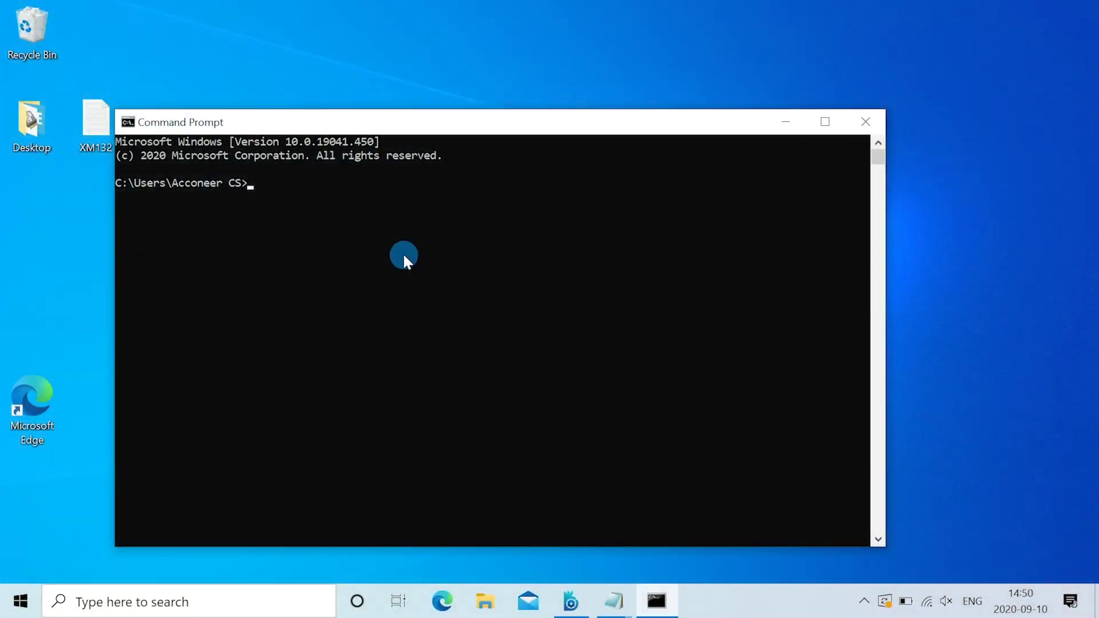
type("pip inst")
type("all stm32loade")
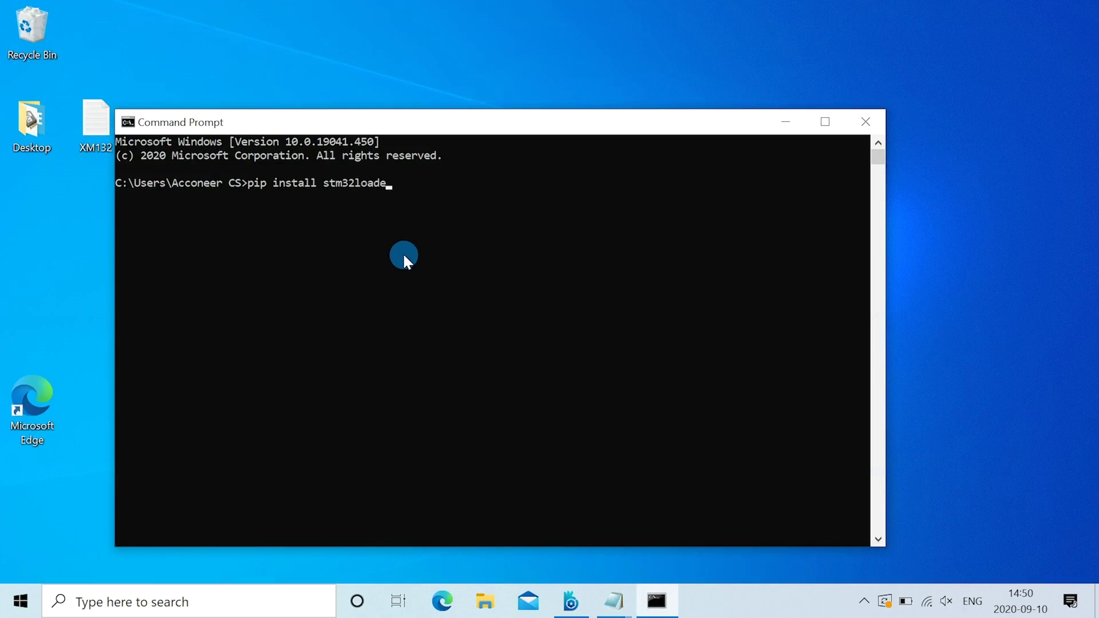
type("r")
Install stm32loader with pip install stm32loader
key("Return")
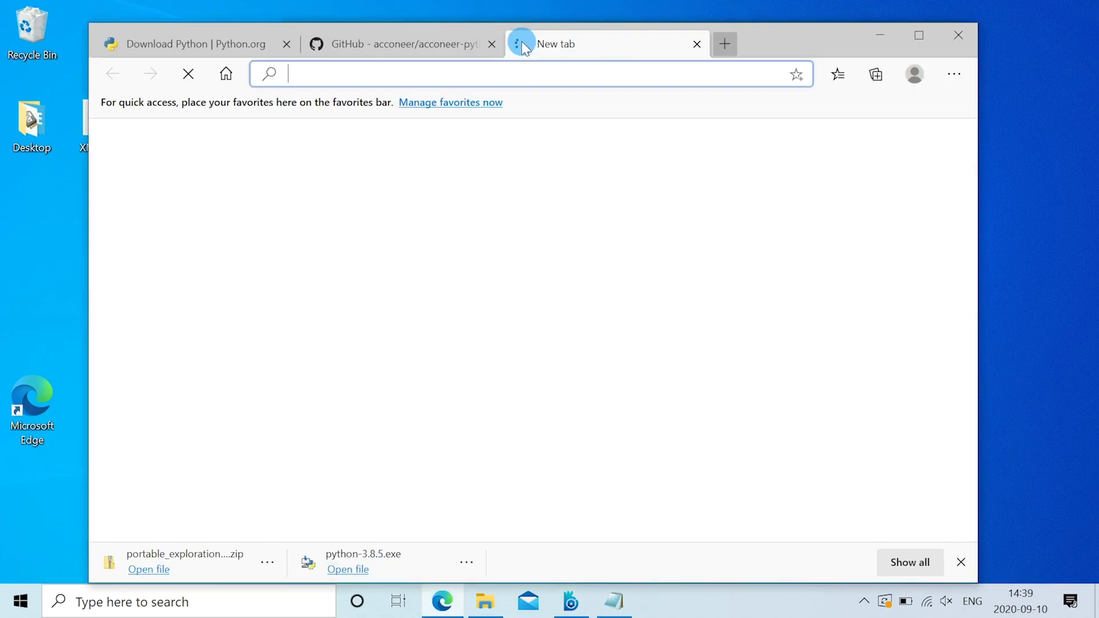
type("deve")
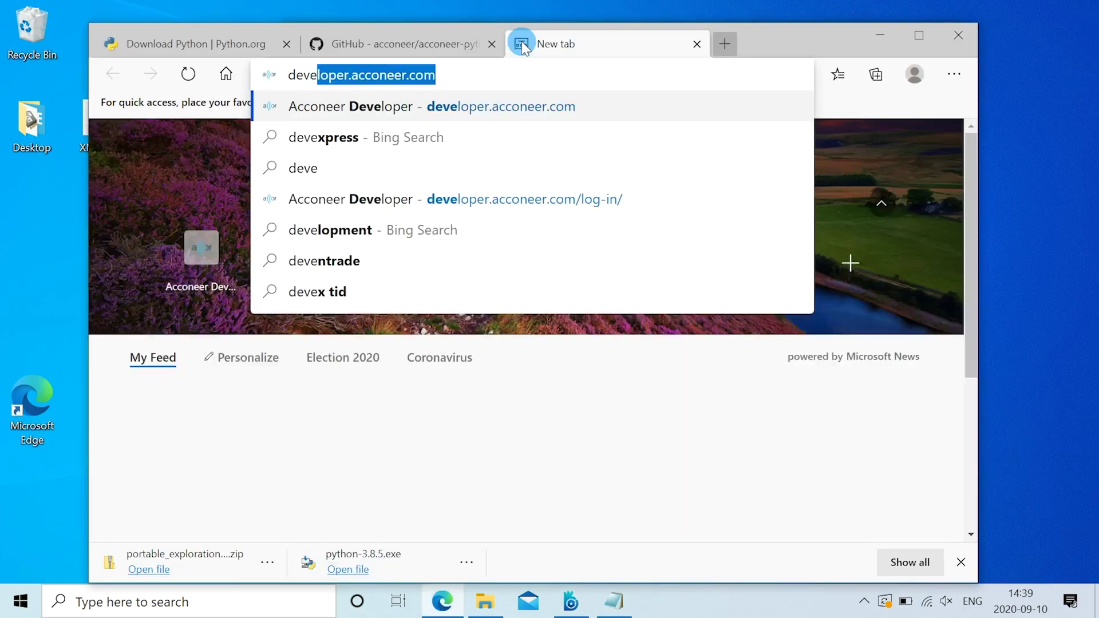
Log in to the Acconeer developer site using the saved email and password
key("Return")
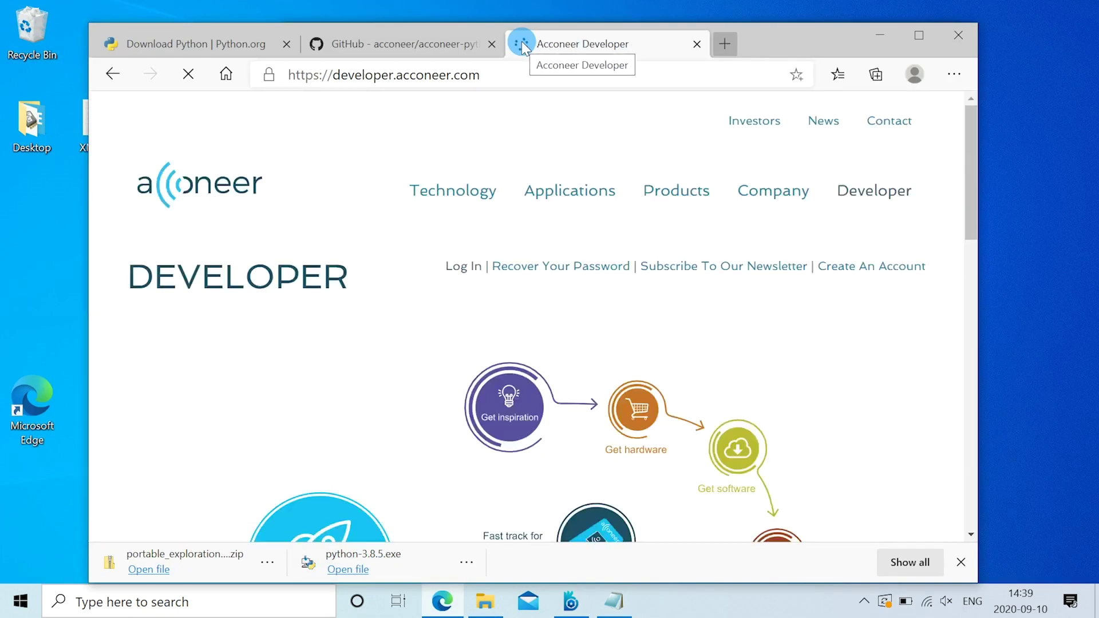
scroll(584, 241, "down", 2)
scroll(584, 242, "down", 2)
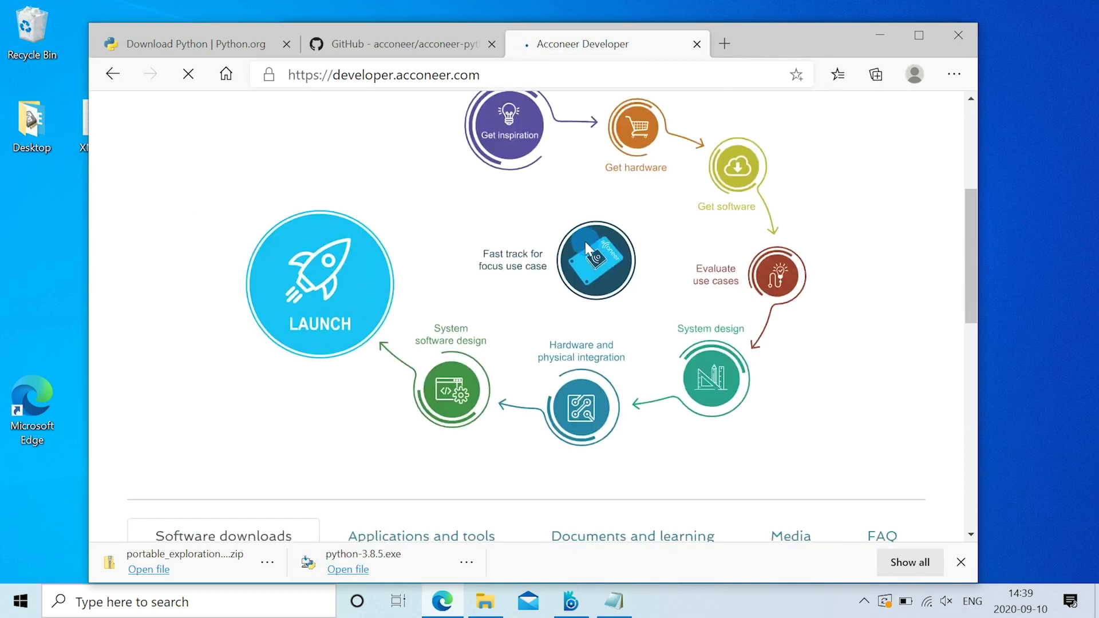
scroll(585, 241, "down", 2)
scroll(585, 241, "down", 1)
scroll(584, 241, "down", 1)
scroll(585, 241, "down", 1)
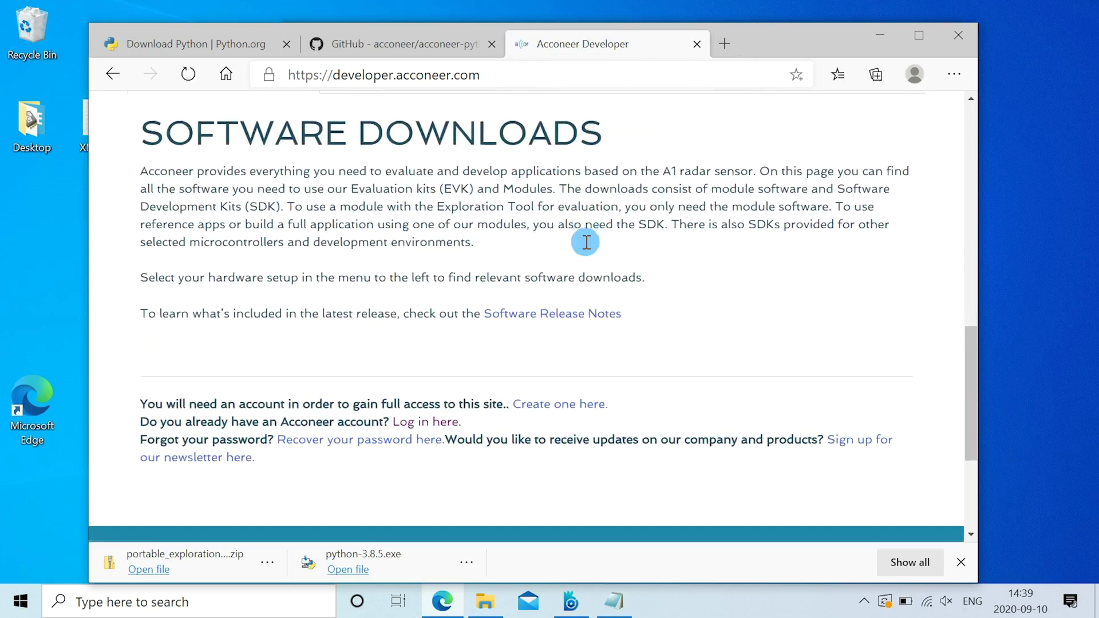
scroll(585, 241, "down", 1)
scroll(585, 241, "down", 1)
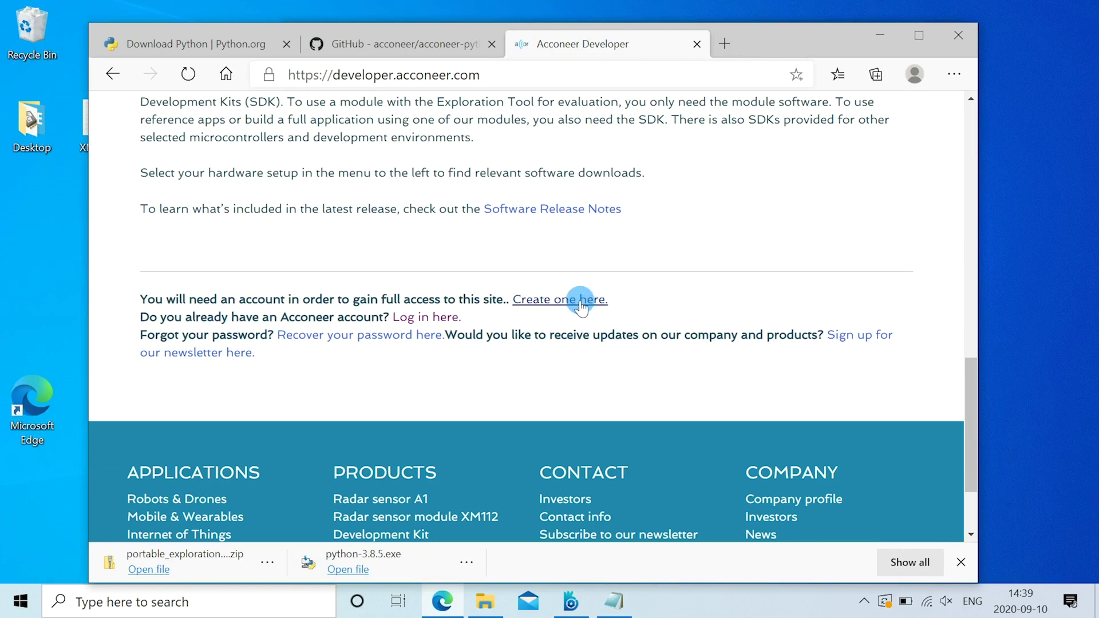
left_click(445, 319)
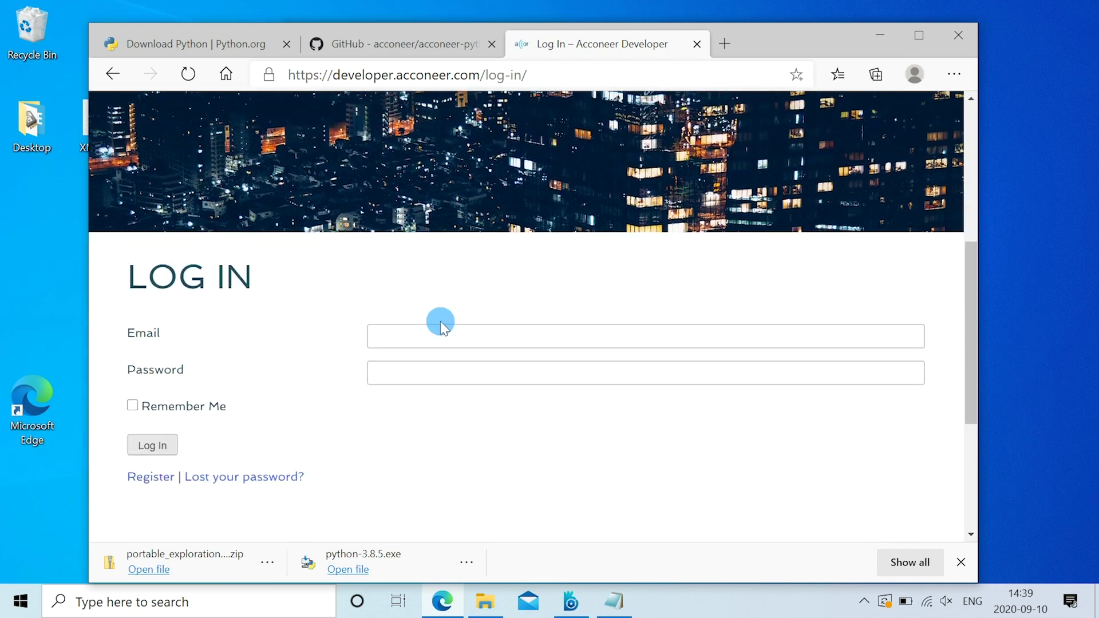
scroll(441, 326, "down", 2)
left_click(454, 221)
left_click(461, 251)
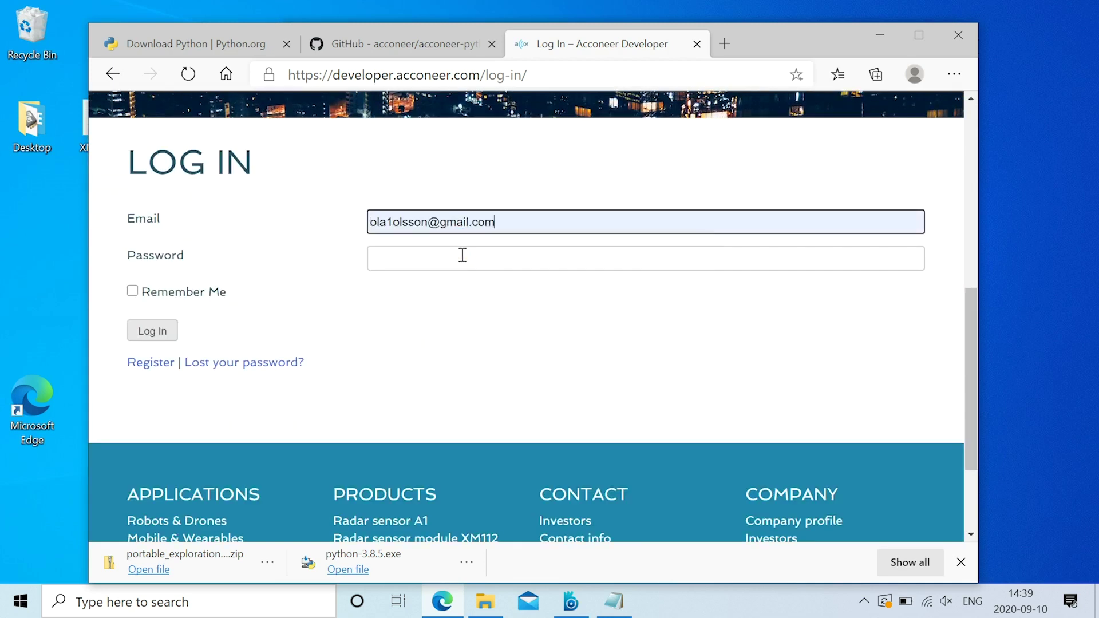
type("ab")
left_click(153, 330)
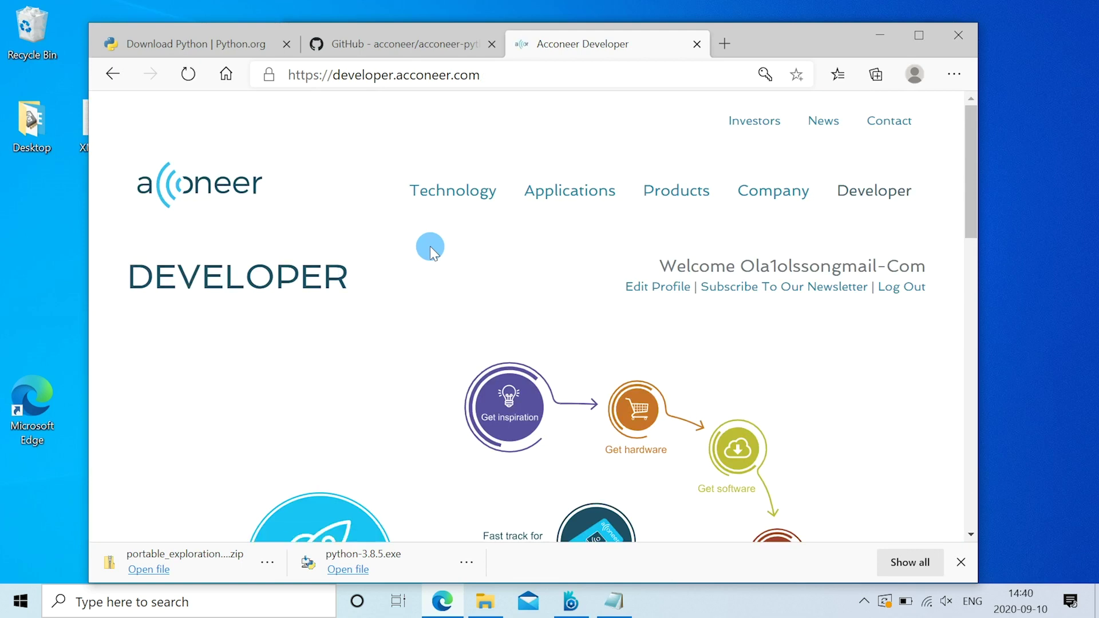
scroll(430, 246, "down", 3)
scroll(431, 246, "down", 2)
scroll(430, 247, "down", 2)
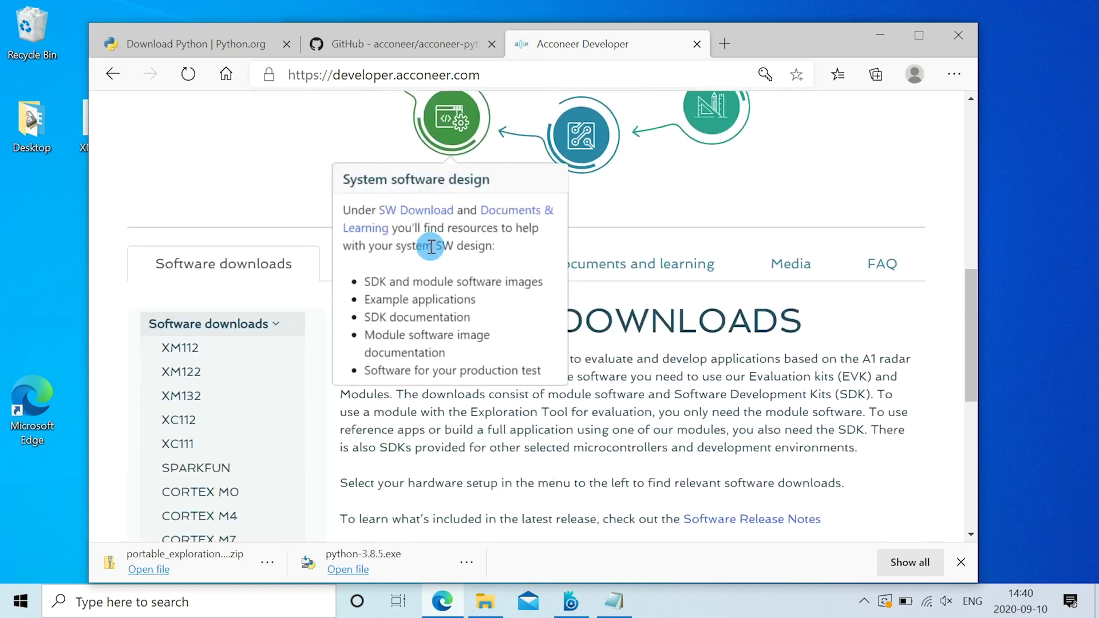
scroll(430, 246, "down", 2)
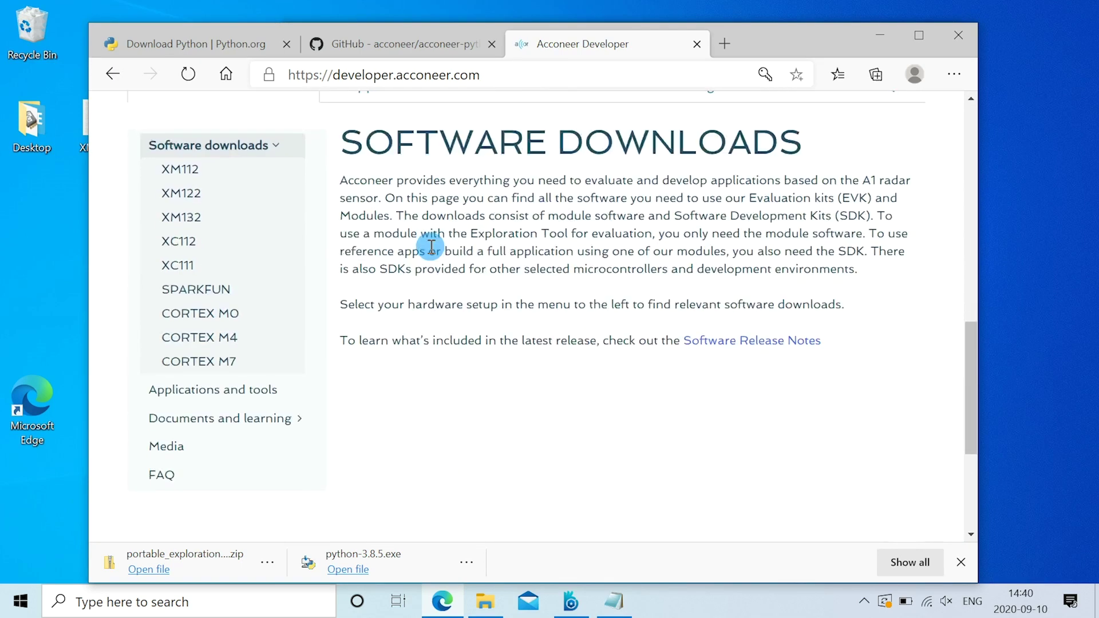
Accept the terms and download the XM132 module software from the XM132 sidebar entry
left_click(191, 219)
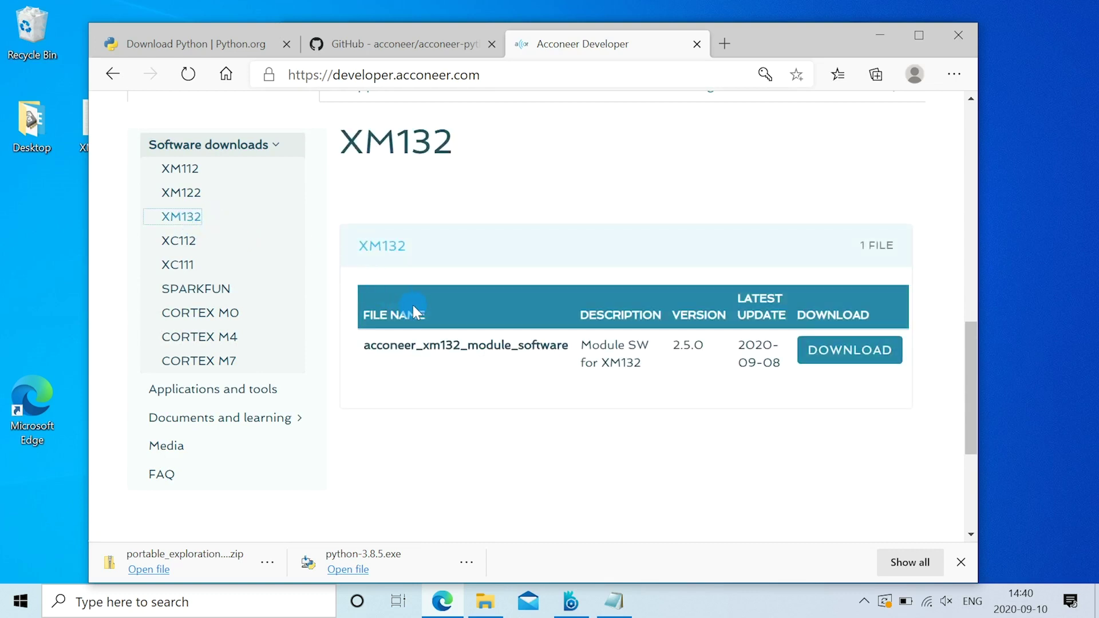
left_click(812, 356)
left_click(811, 356)
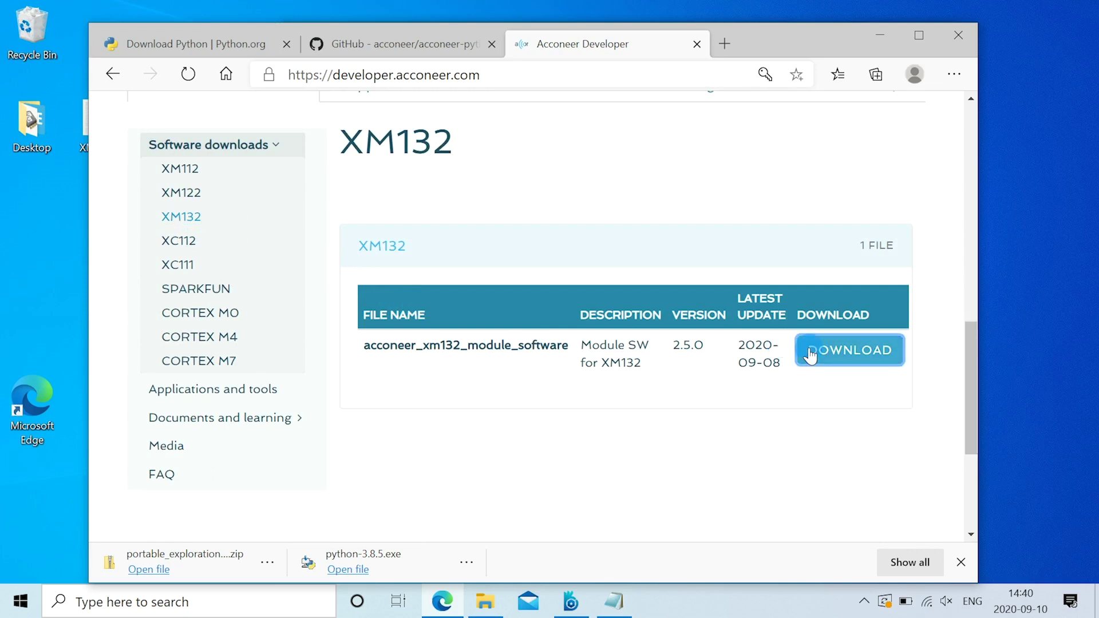
left_click(901, 351)
left_click_drag(971, 350, 967, 450)
left_click(369, 329)
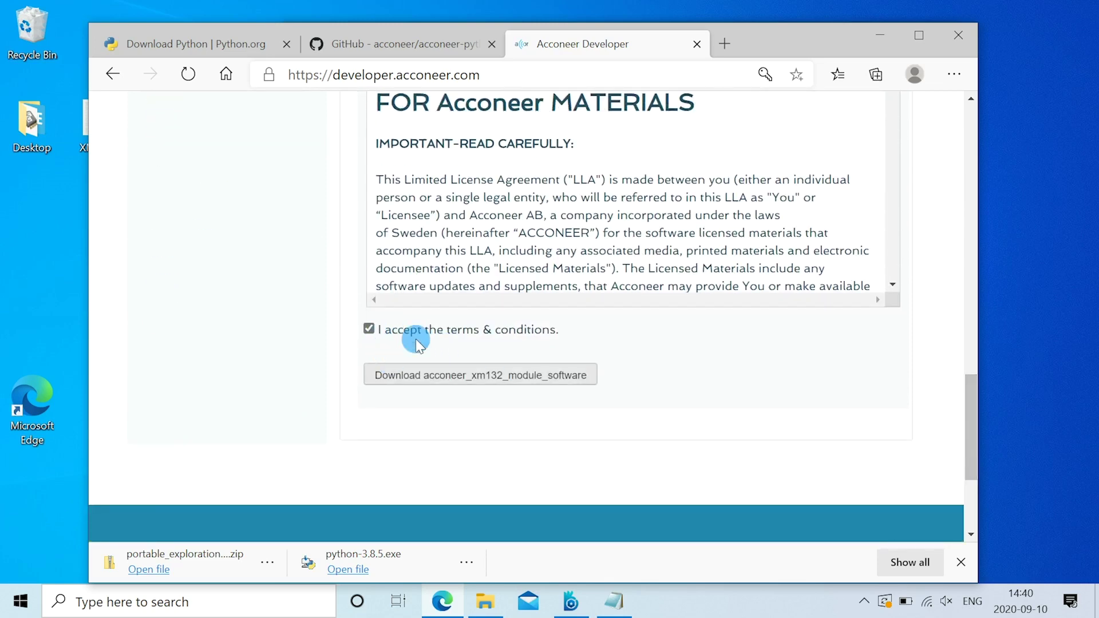
scroll(830, 249, "up", 5)
scroll(773, 344, "down", 10)
left_click(892, 460)
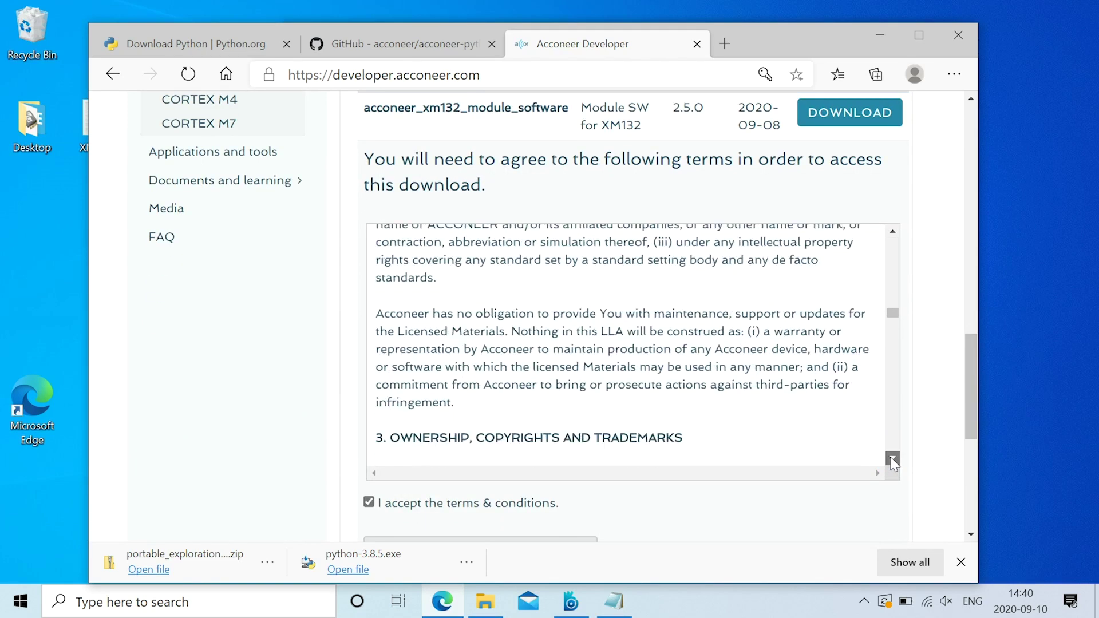
scroll(859, 412, "down", 5)
left_click(466, 397)
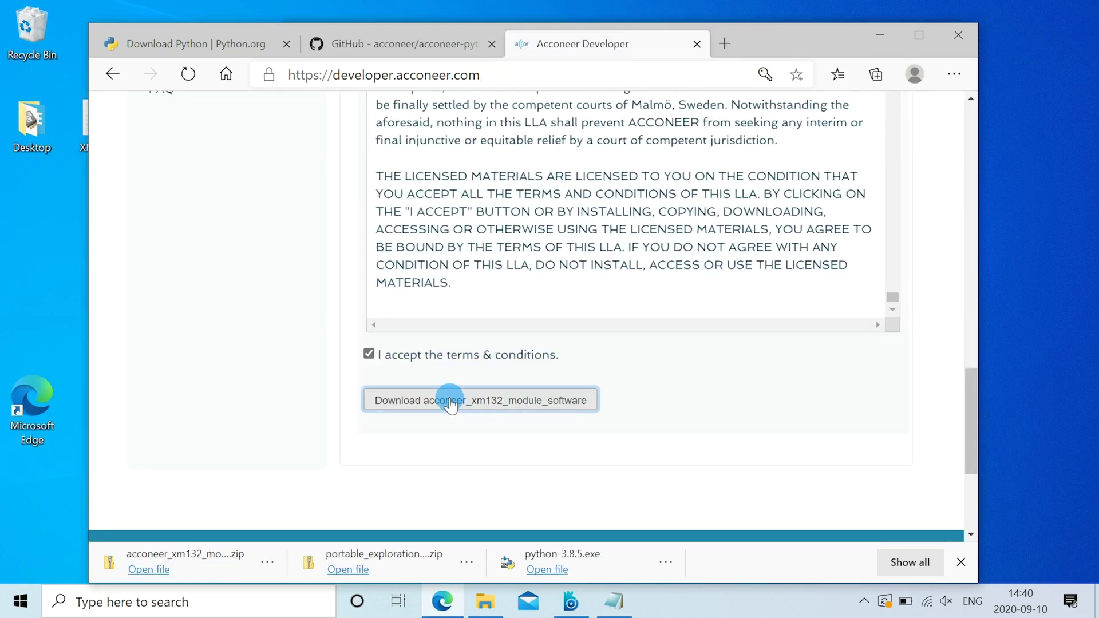
Show the XM132 software zip in Downloads and extract it to the suggested folder
left_click(268, 562)
left_click(310, 469)
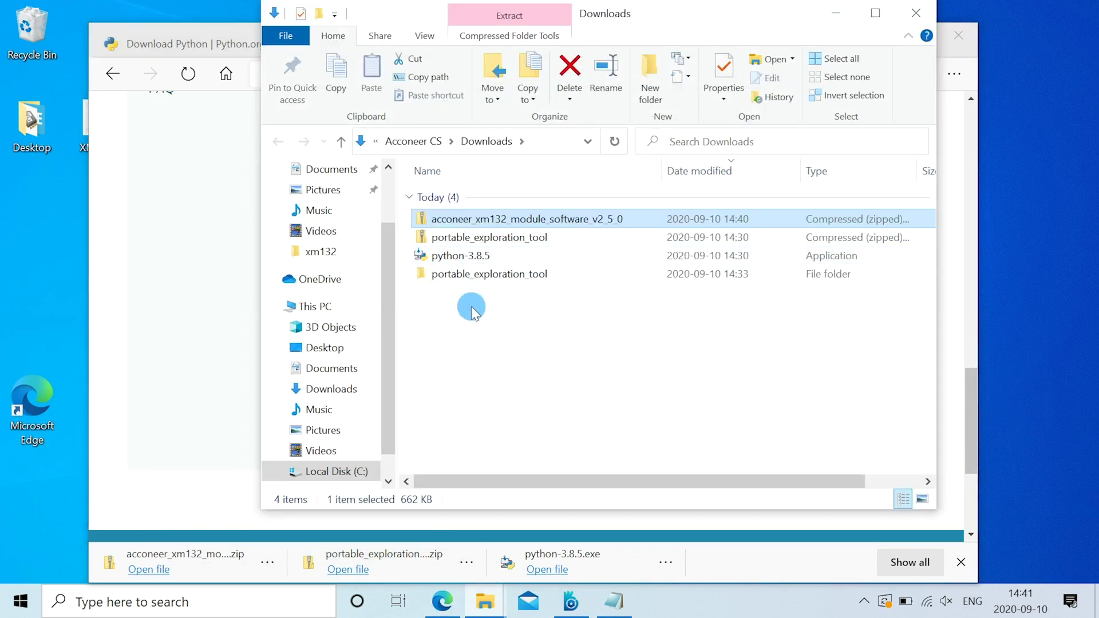
left_click(480, 312)
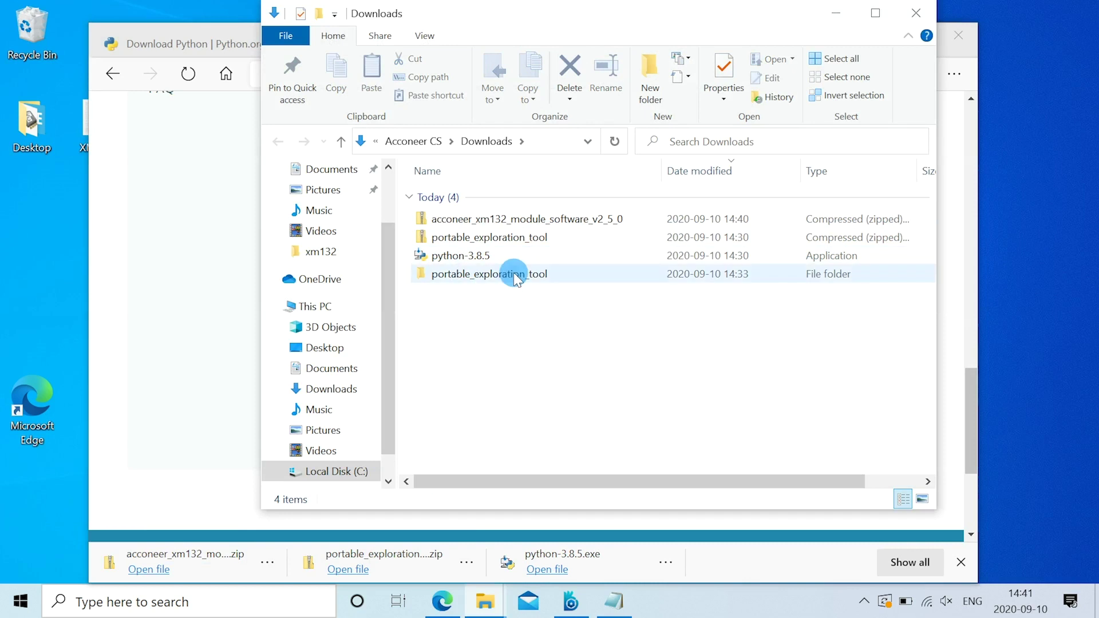
right_click(542, 219)
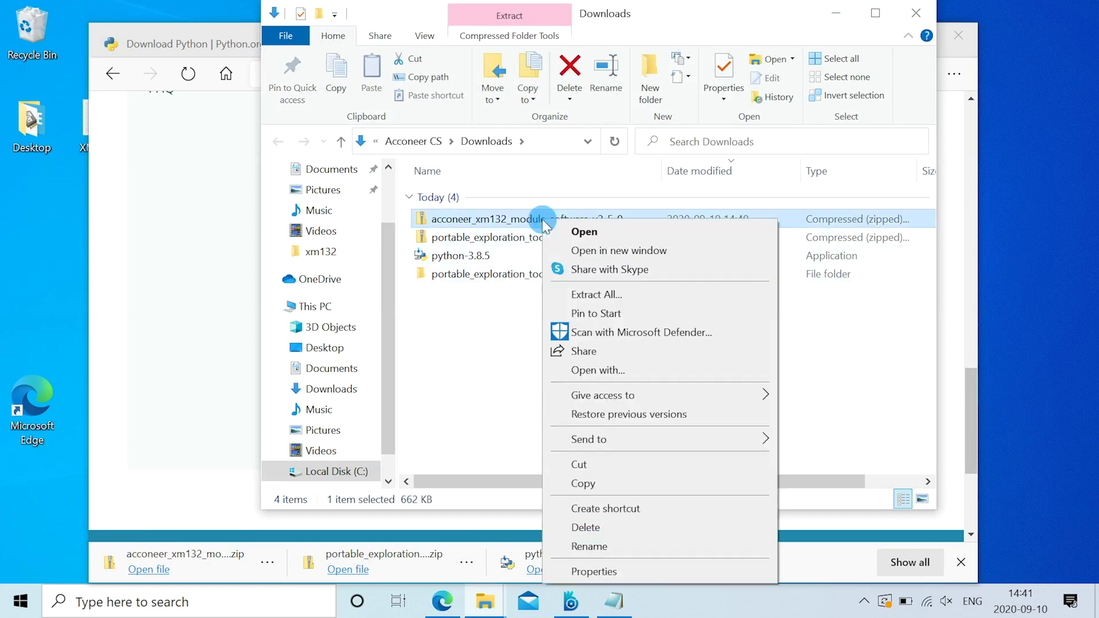
left_click(578, 294)
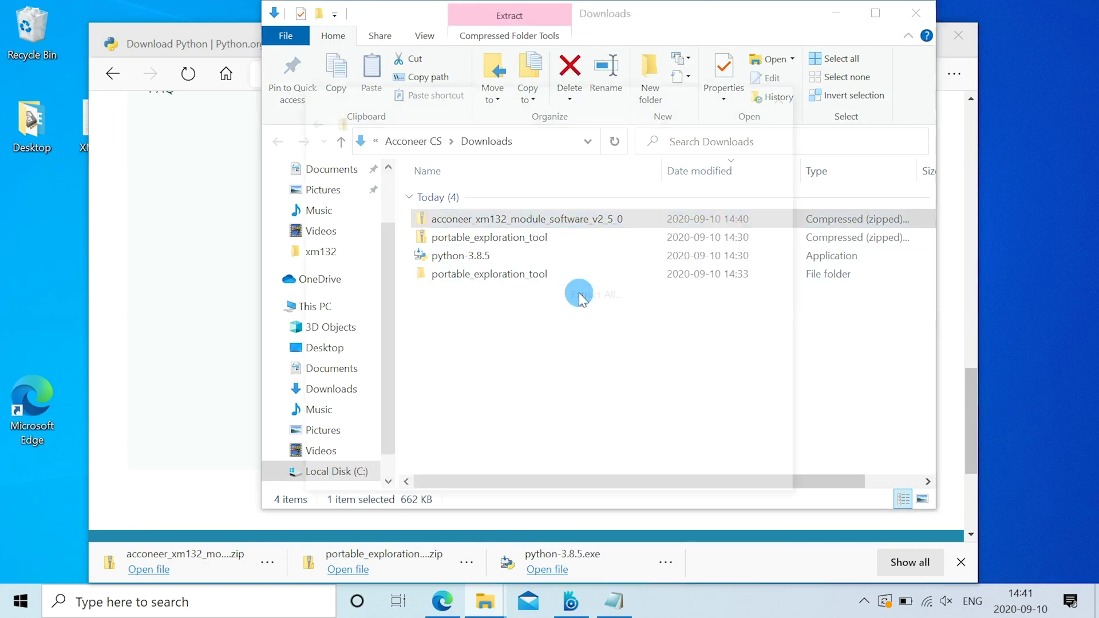
left_click(696, 483)
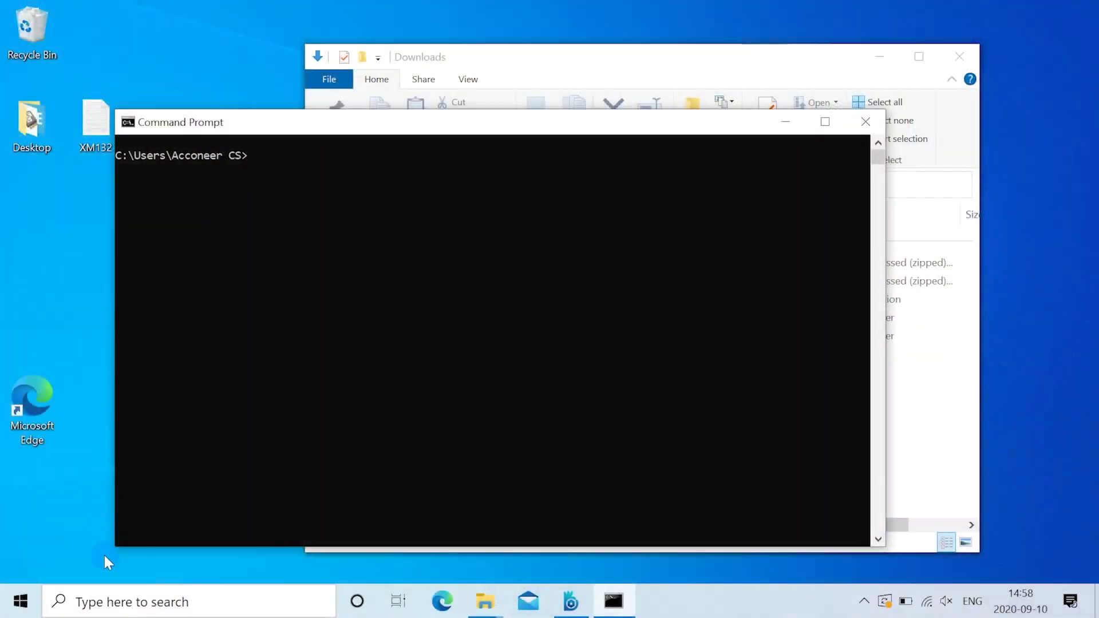
Check Device Manager's Ports list for the CP2105 COM5 and COM6 ports, then minimize it
right_click(21, 600)
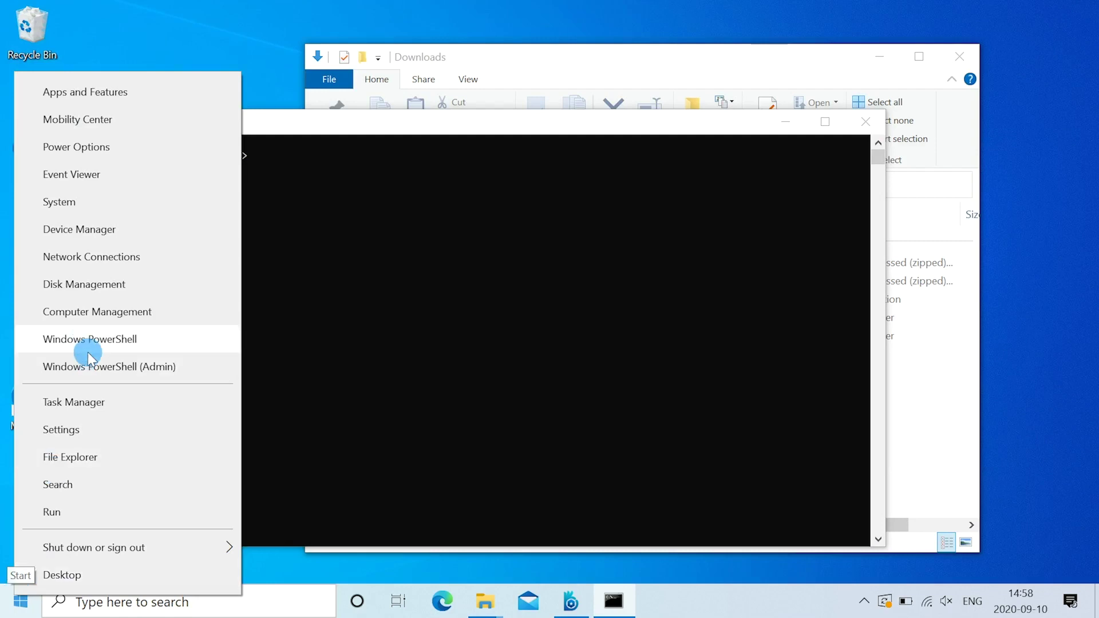
left_click(120, 236)
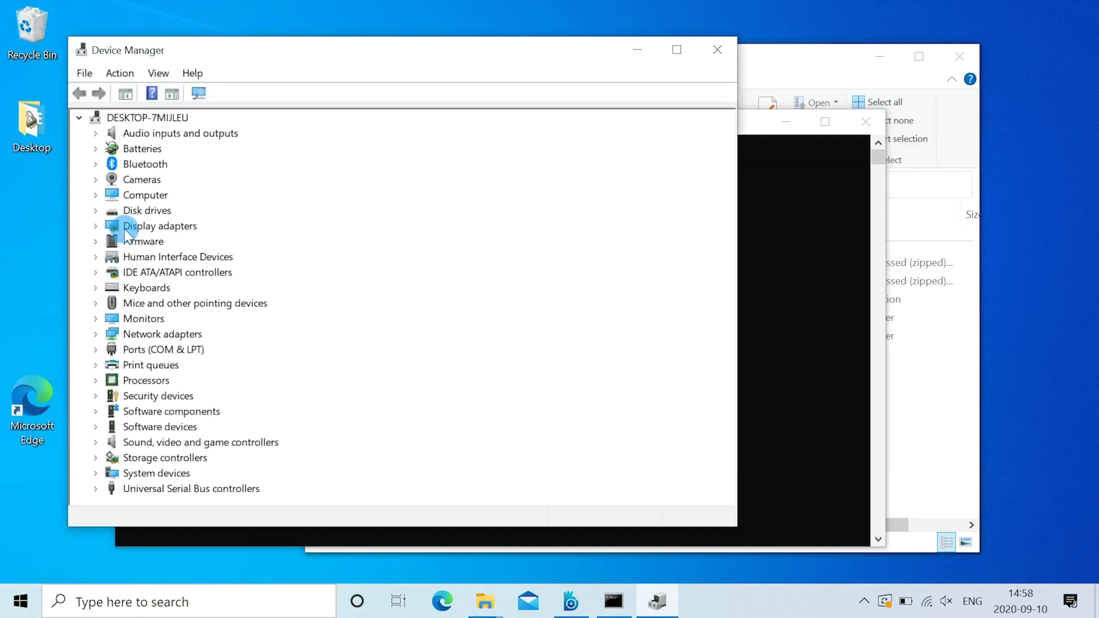
double_click(142, 350)
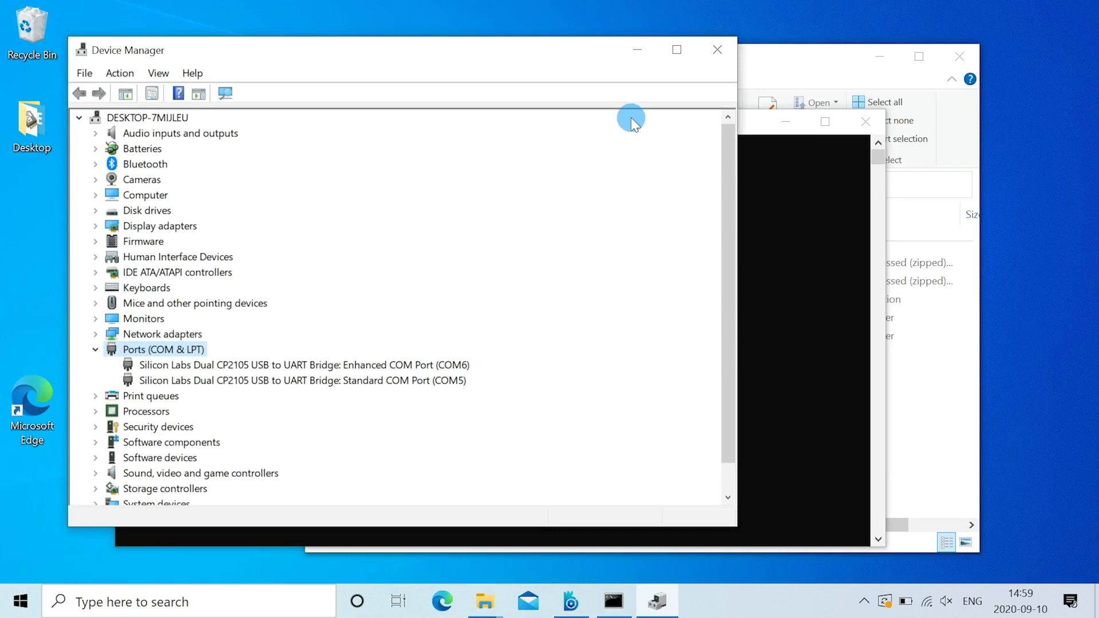
left_click(640, 55)
type("cd Downloads")
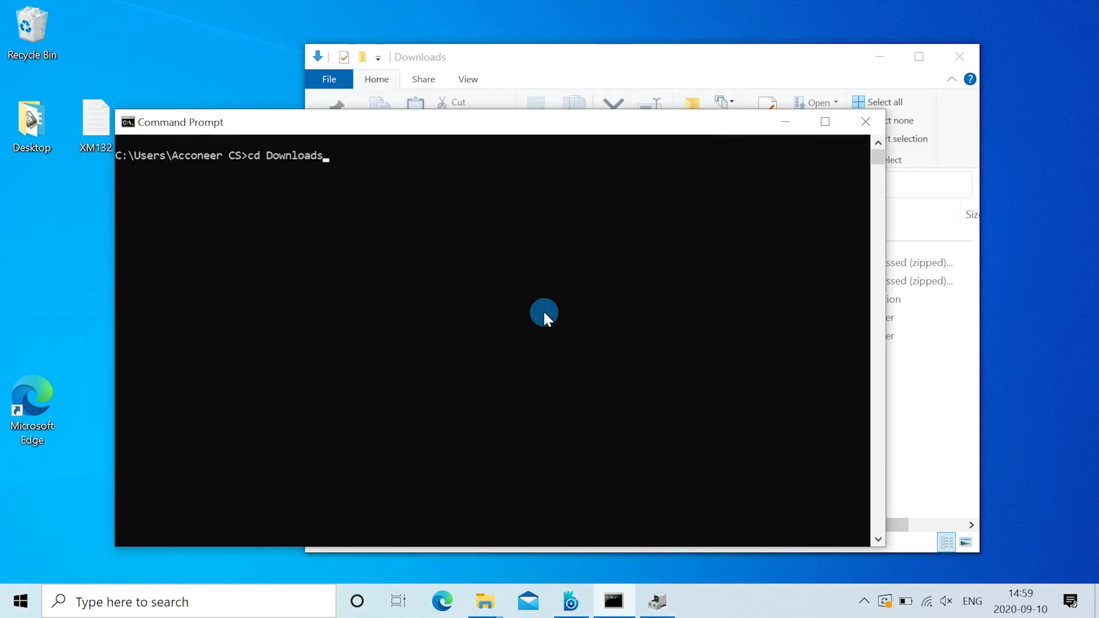
Go to xm132_module_software\bin and flash acc_module_server_xm132.bin over COM5 with stm32loader
key("Return")
type("dir")
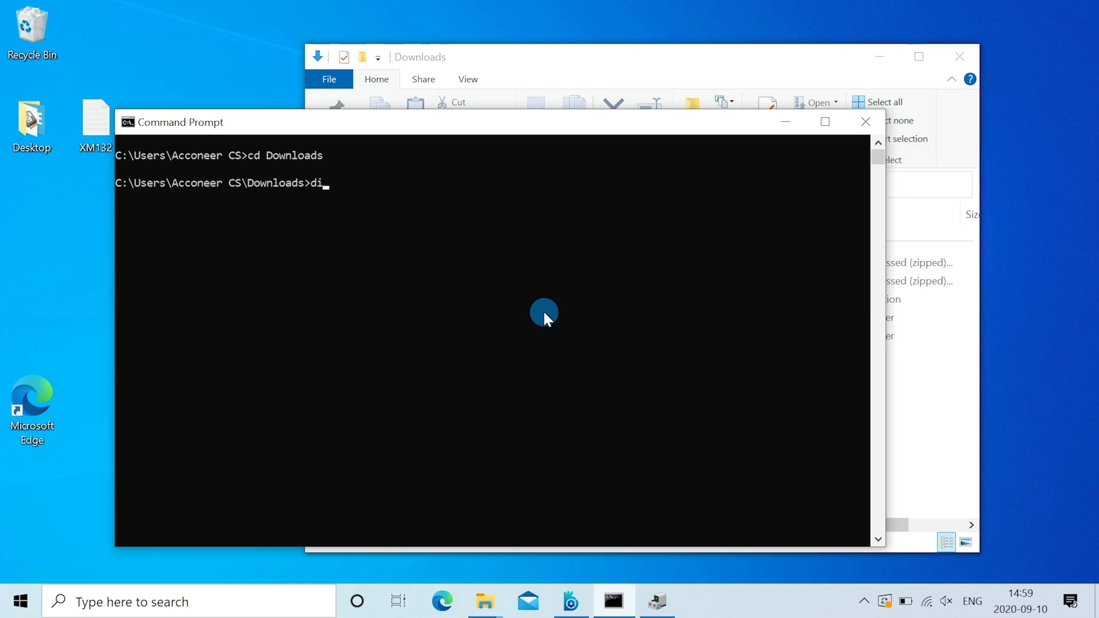
key("Return")
type("ac")
key("Tab")
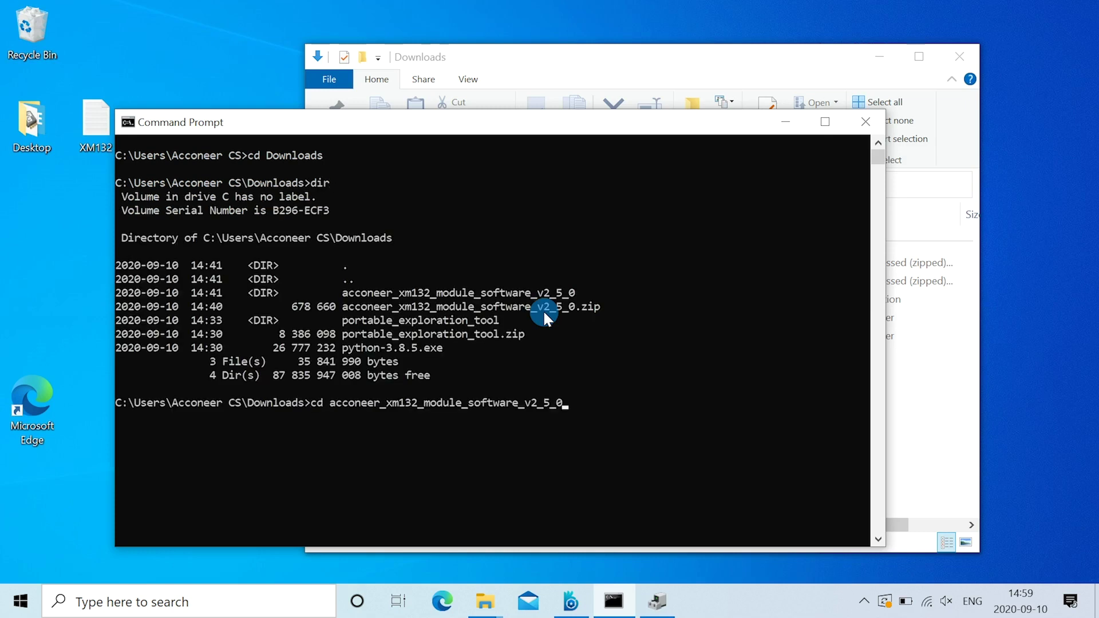
key("Return")
type("dir")
key("Return")
type("cd xm132_module_software")
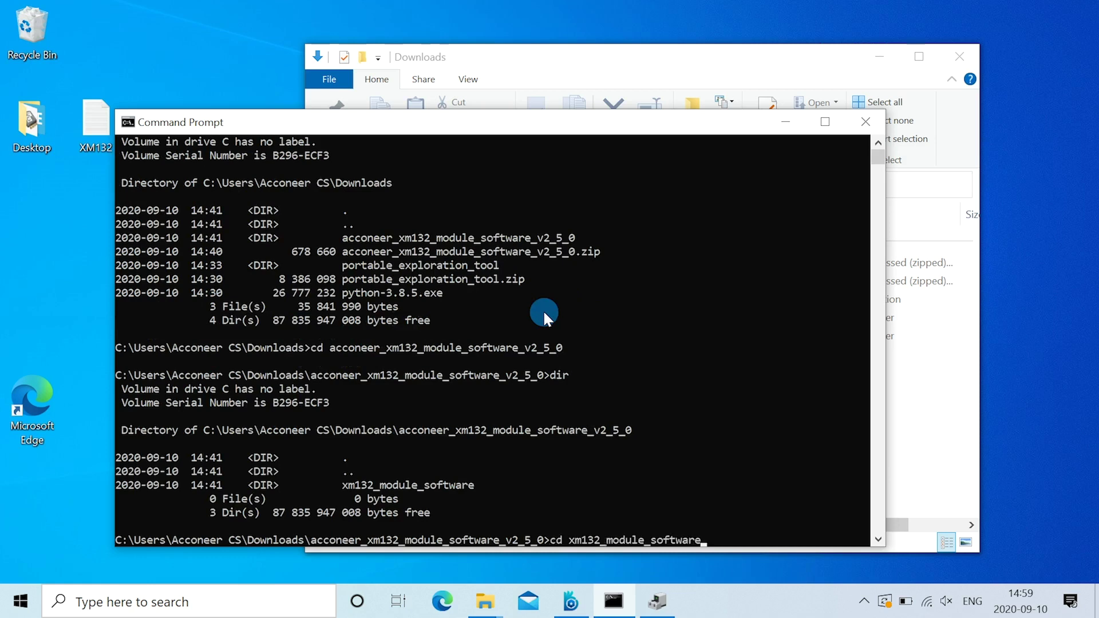
key("Return")
type("cd bin")
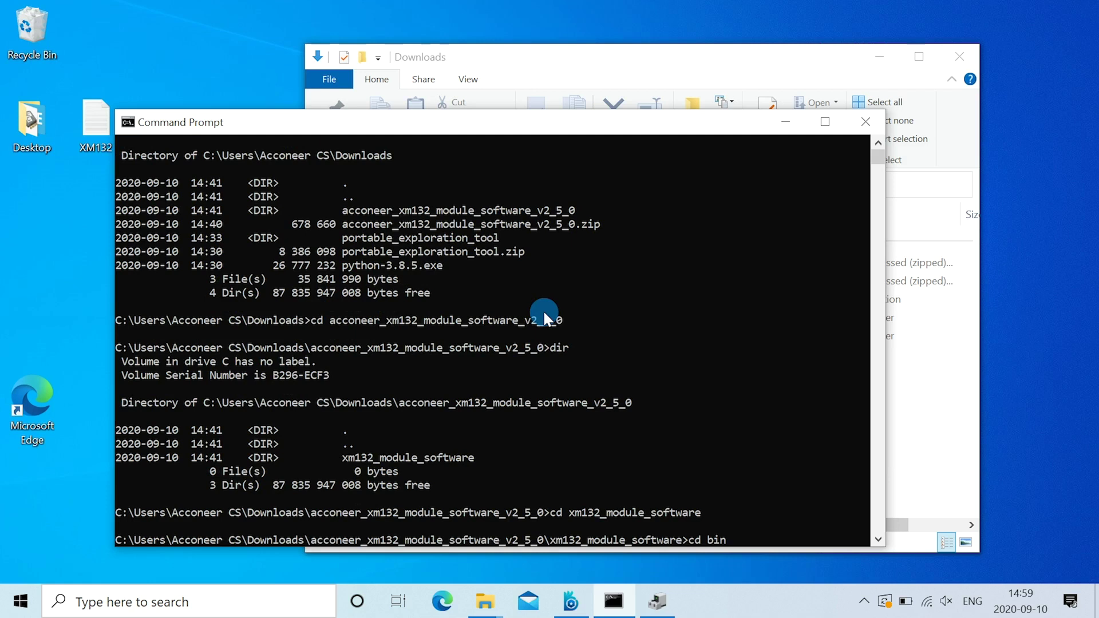
key("Return")
type("stm32loader -p COM5 -e")
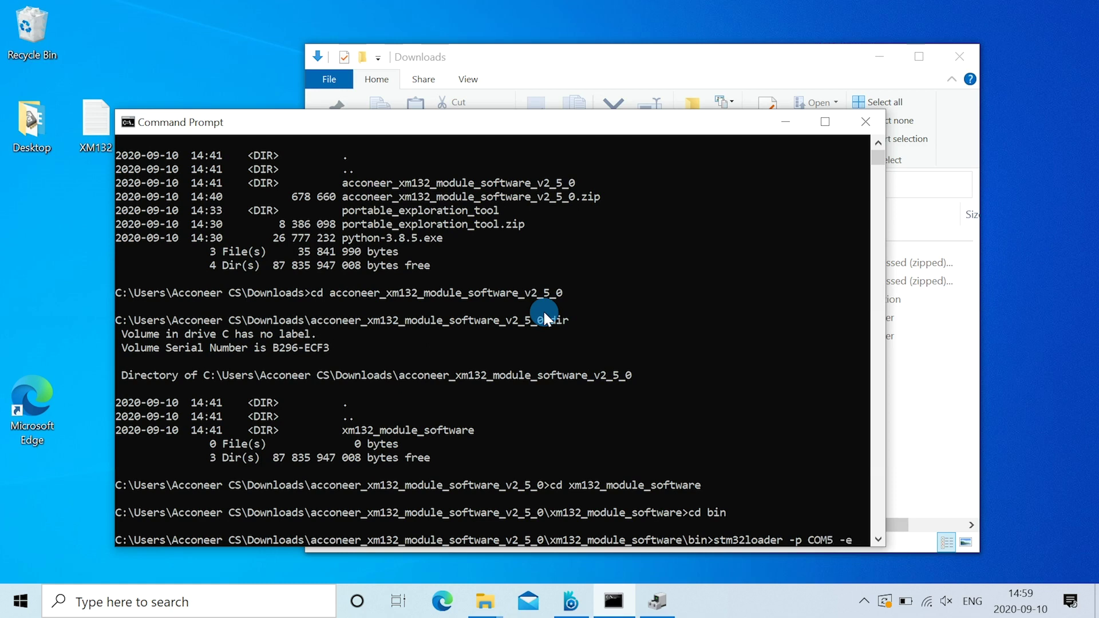
type("-w")
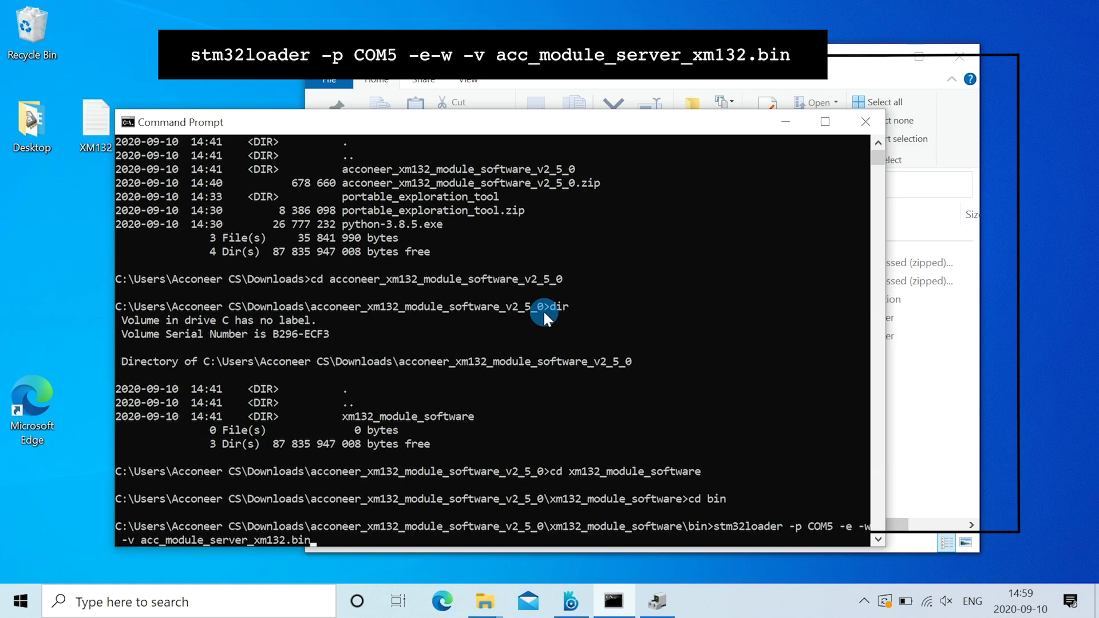
key("Return")
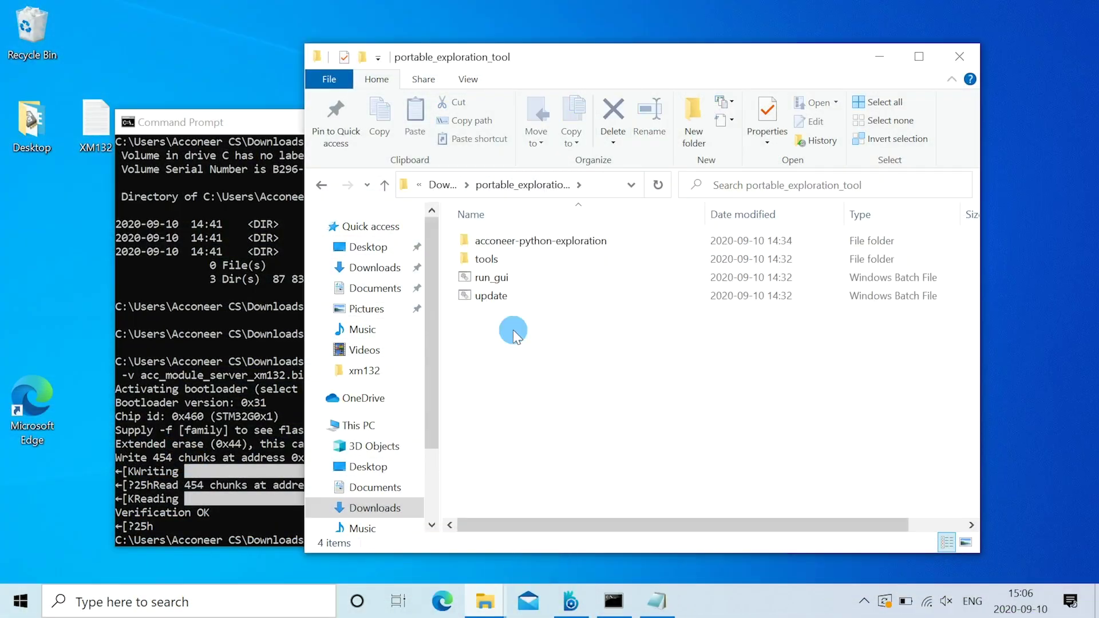
Launch run_gui and connect the Exploration Tool to the module over serial COM6
double_click(506, 278)
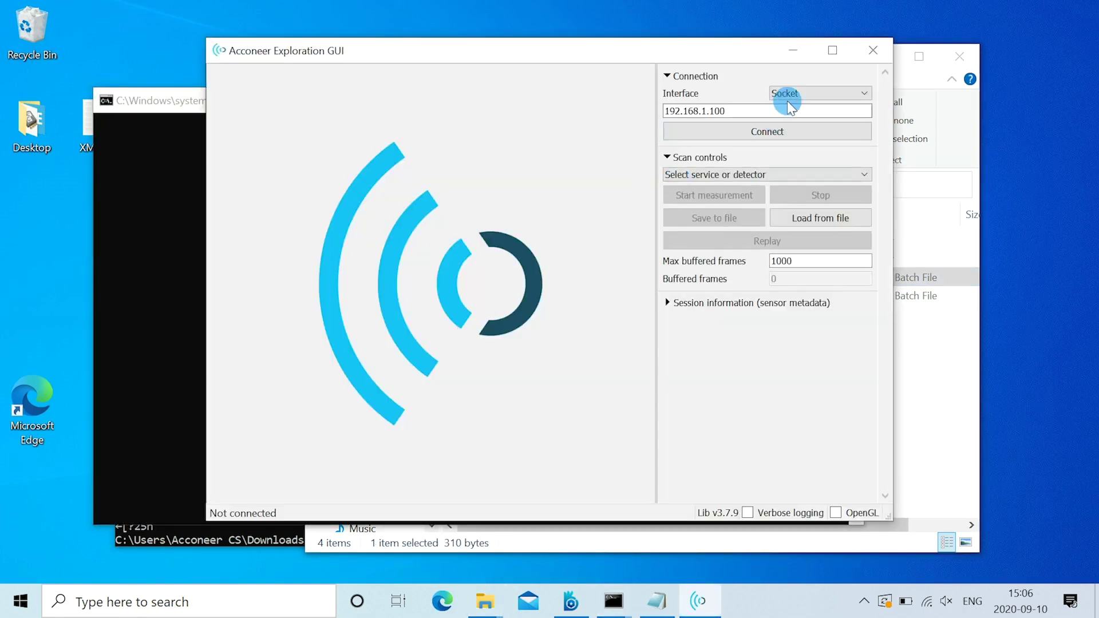
left_click(793, 117)
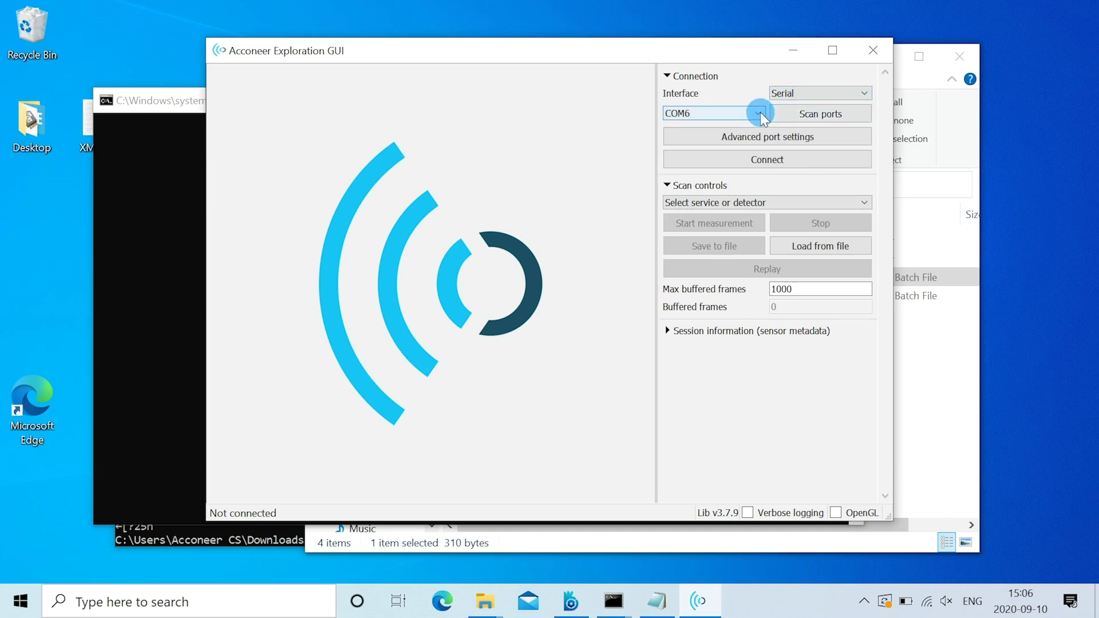
left_click(767, 159)
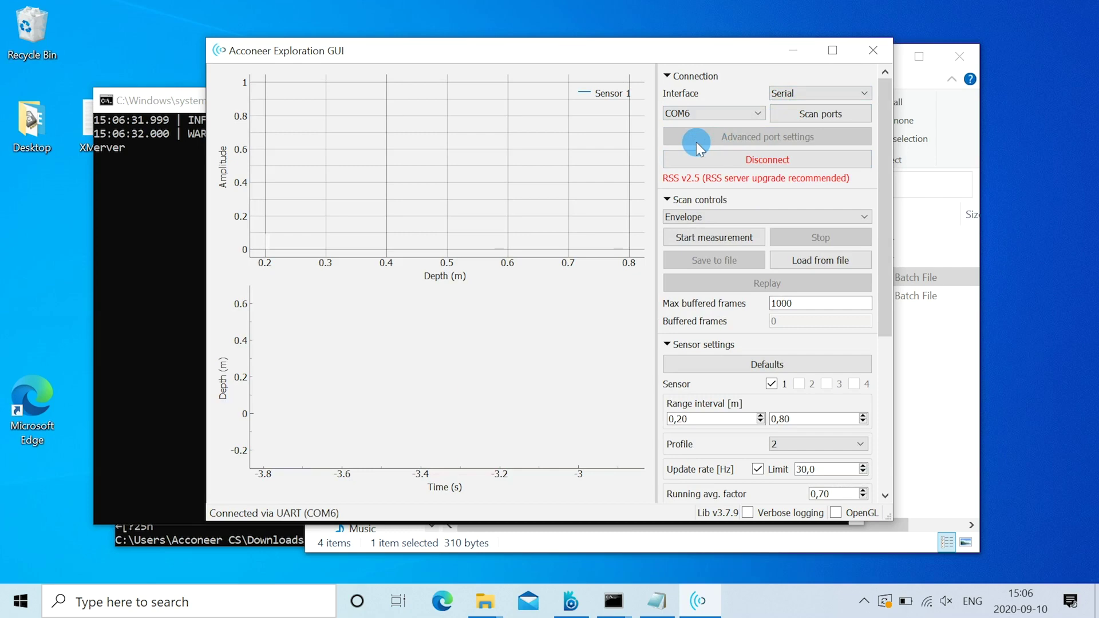